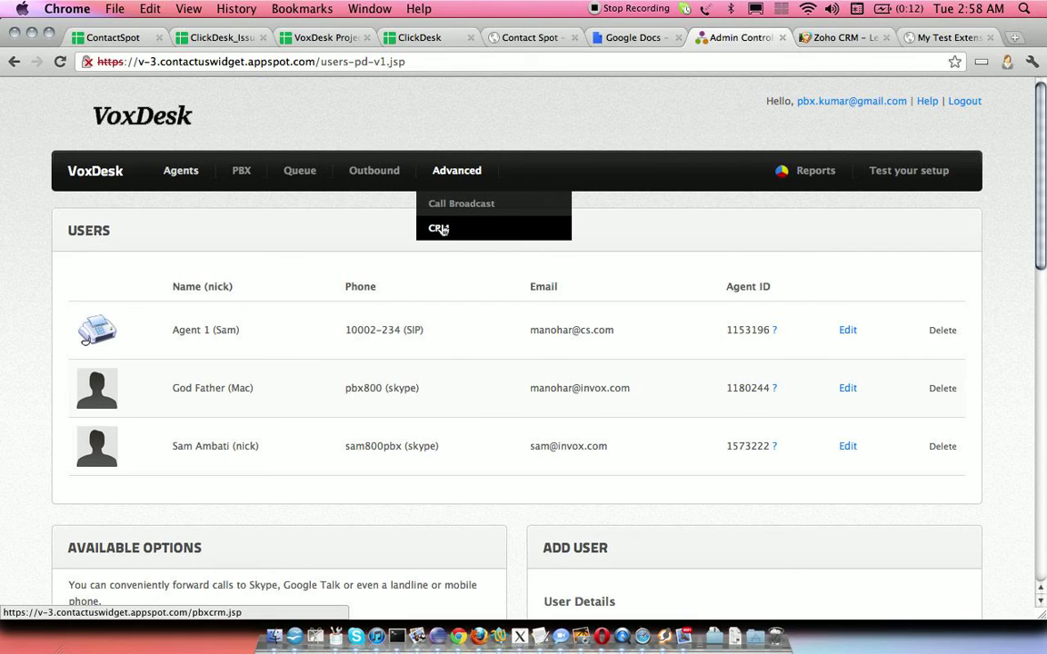
- Open VoxDesk's CRM settings and close the ClickDesk, Contact Spot and VoxDesk Project tabs
left_click(442, 230)
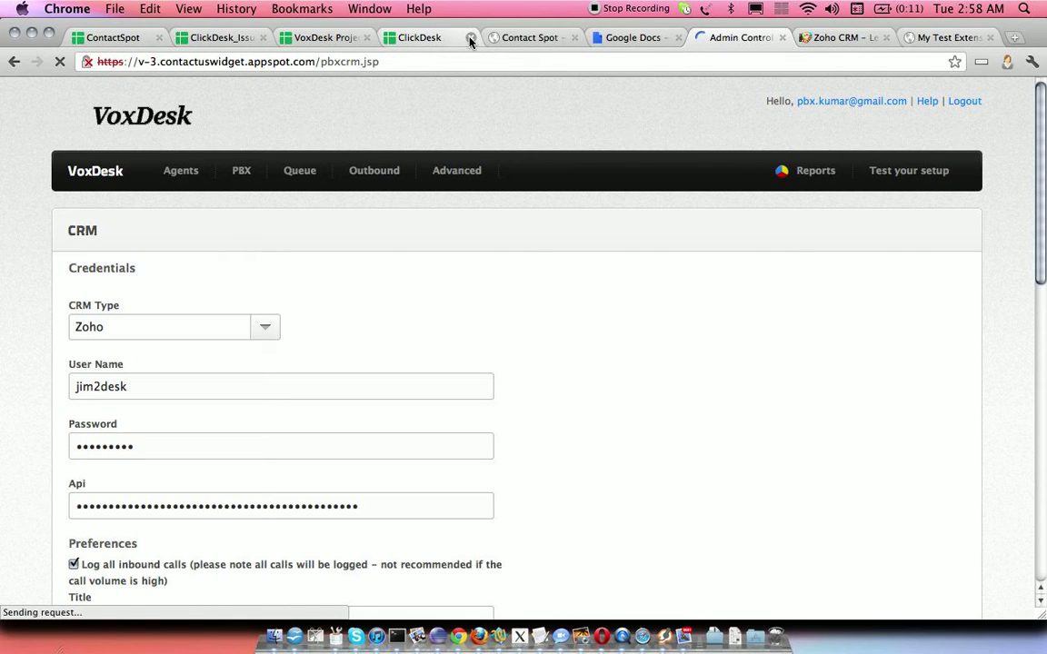
left_click(470, 38)
left_click(470, 37)
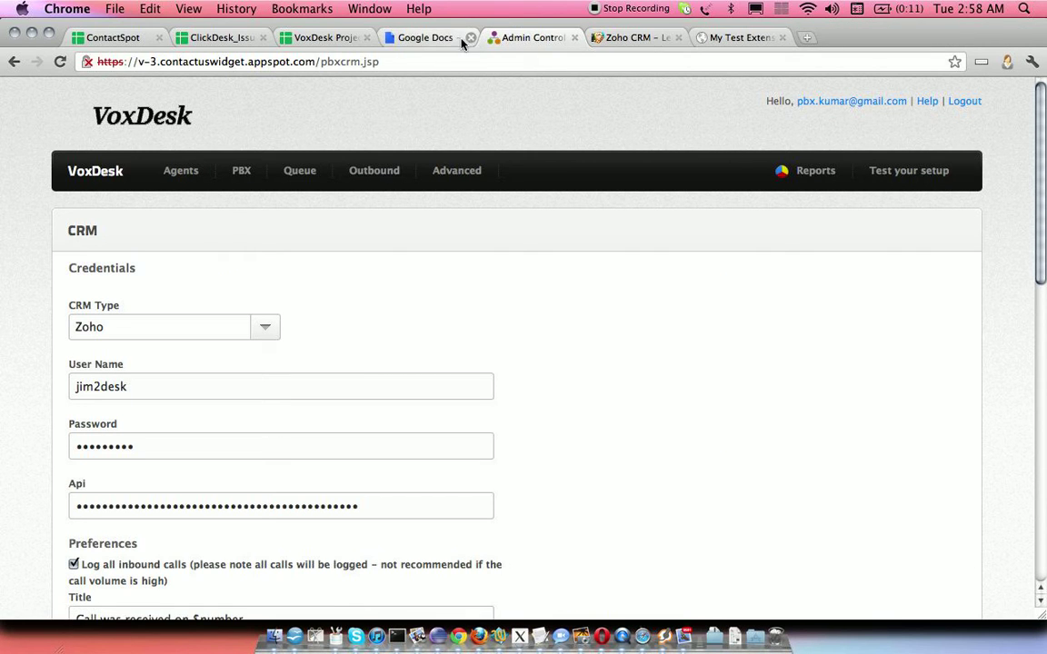
left_click(366, 37)
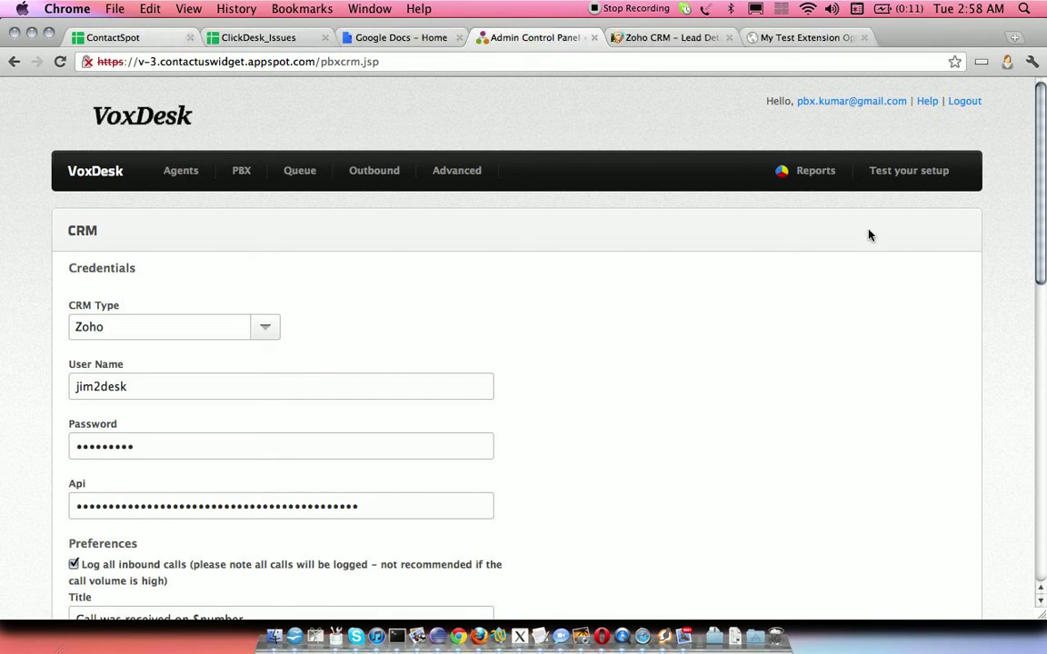
- Scroll through the Zoho credentials and call-logging preferences
scroll(536, 363, "down", 3)
scroll(536, 363, "up", 2)
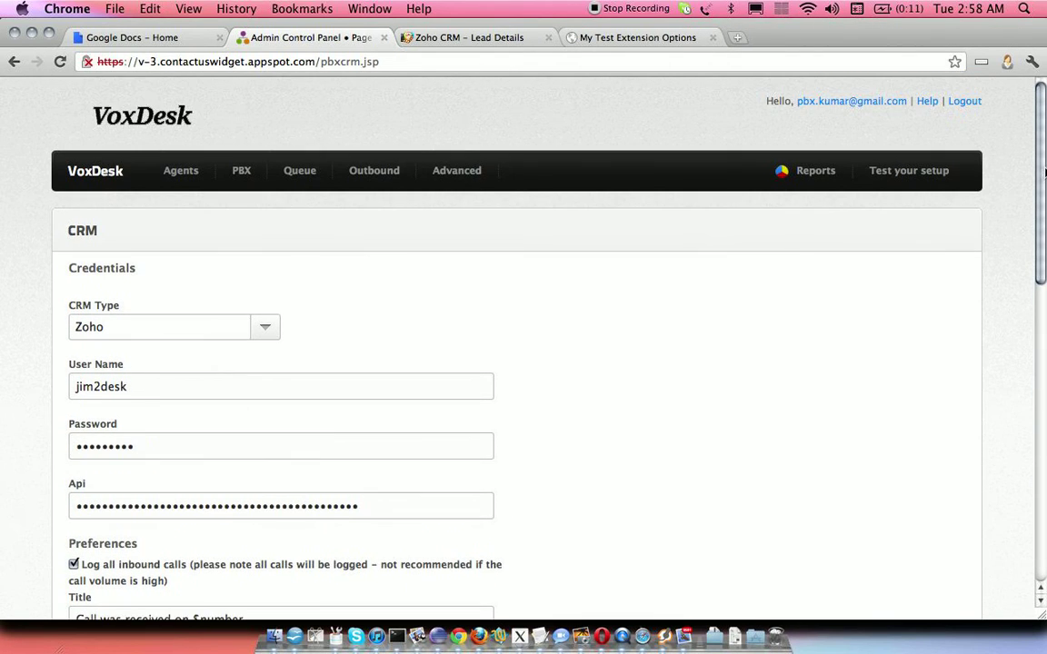
scroll(1043, 191, "down", 2)
scroll(1044, 207, "up", 1)
scroll(1044, 199, "down", 1)
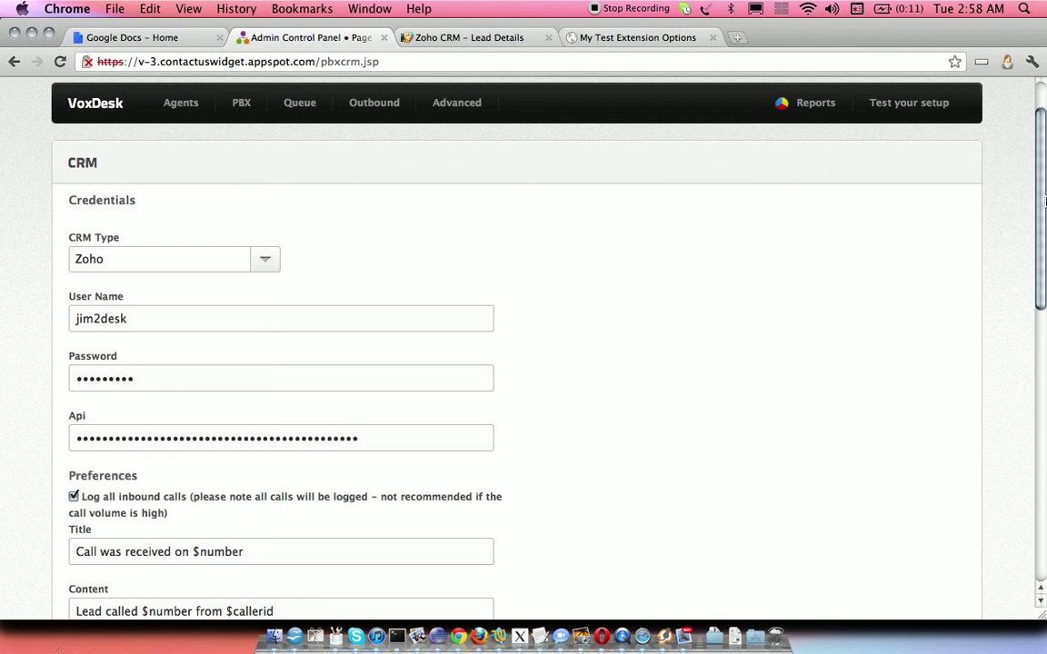
scroll(1044, 200, "down", 2)
mouse_move(370, 83)
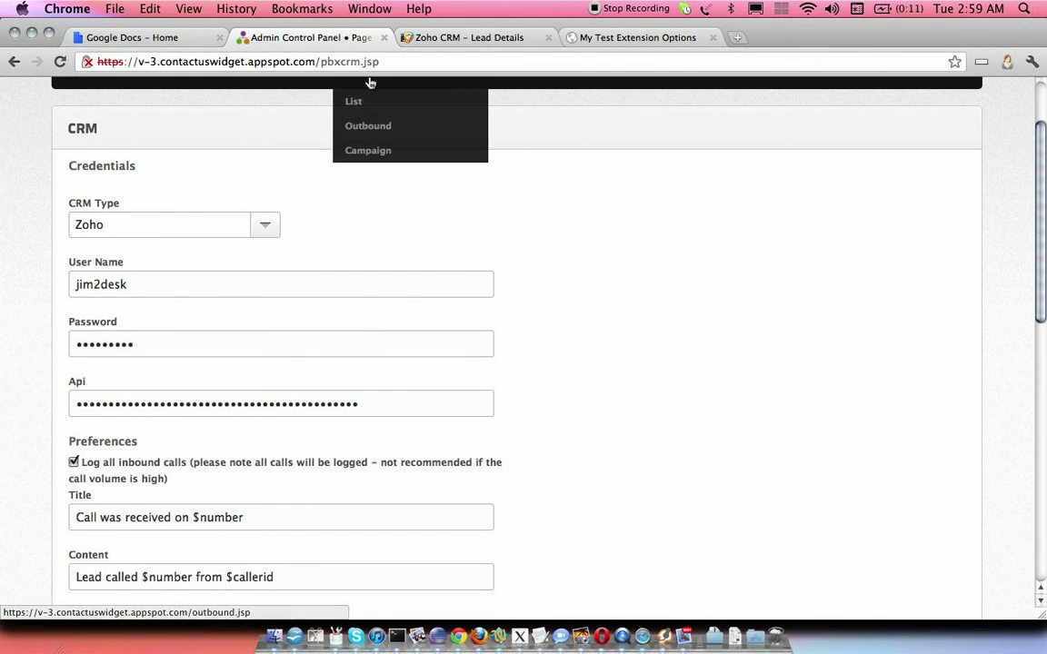
left_click(86, 227)
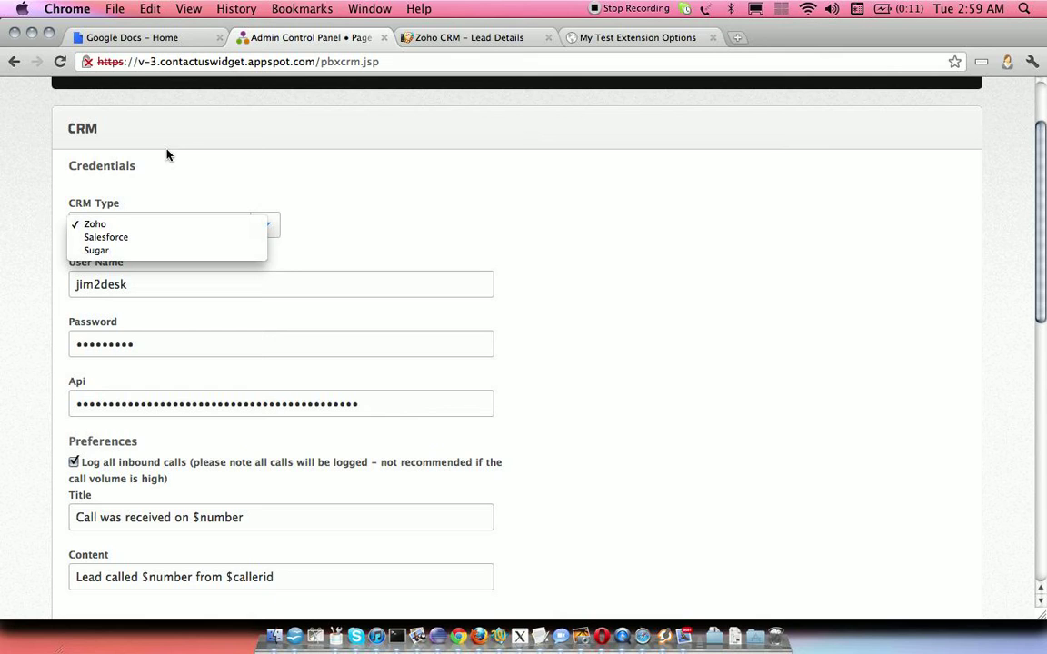
left_click(154, 194)
left_click(132, 232)
left_click(127, 206)
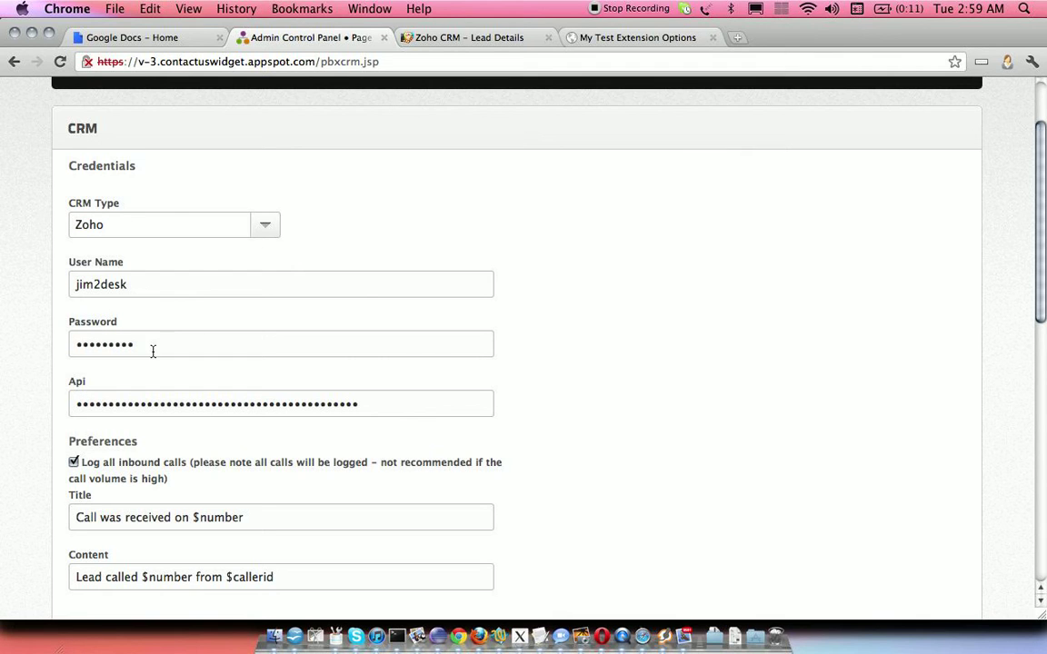
left_click(198, 226)
left_click(174, 251)
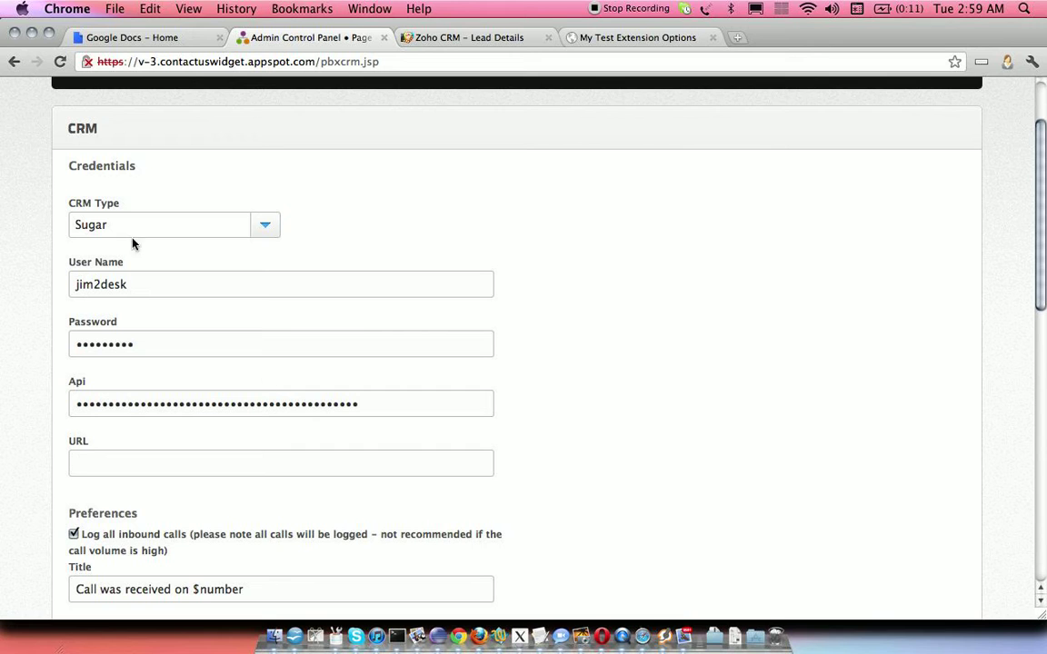
left_click(198, 226)
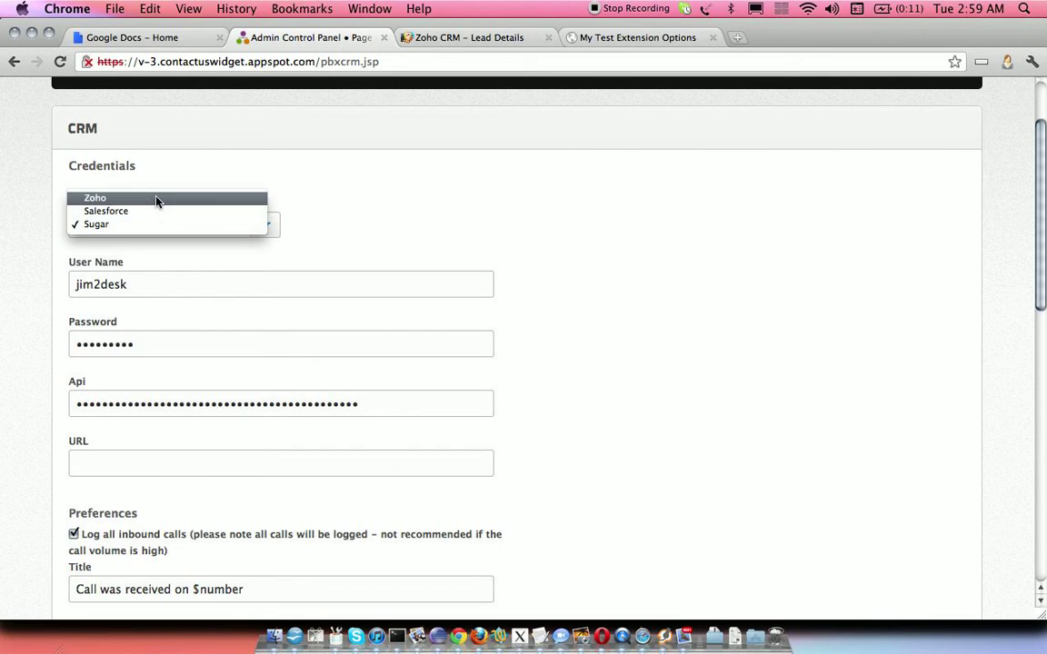
left_click(156, 199)
left_click_drag(1041, 278, 1043, 346)
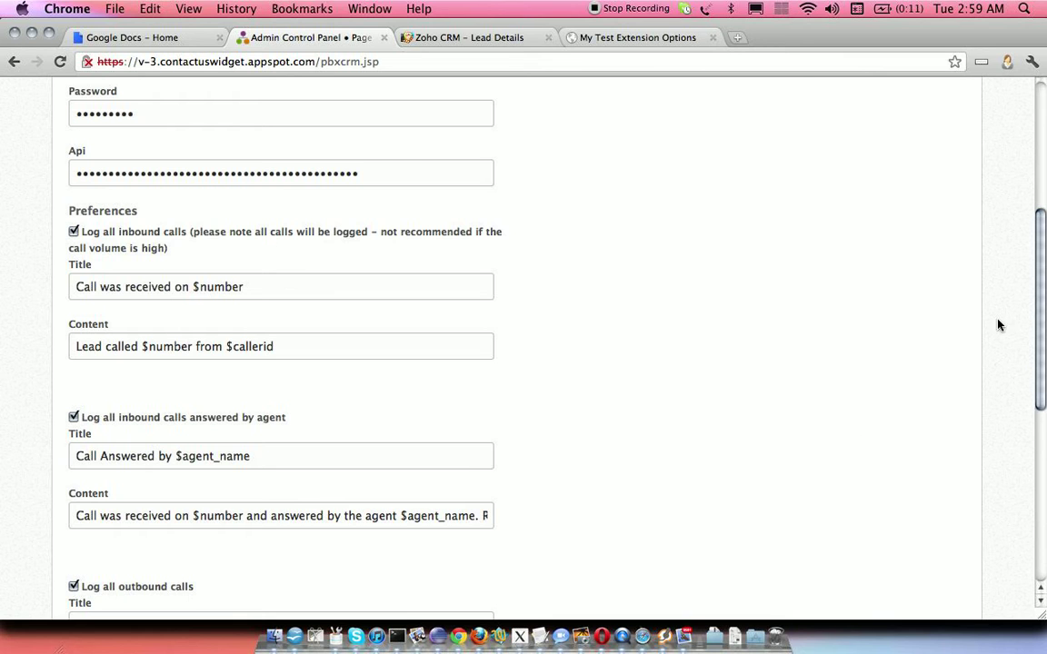
- Delete 'Recording: $recording_link' so the outbound note reads 'Call was placed by agent $agent_name to $number.'
left_click_drag(1039, 302, 1041, 348)
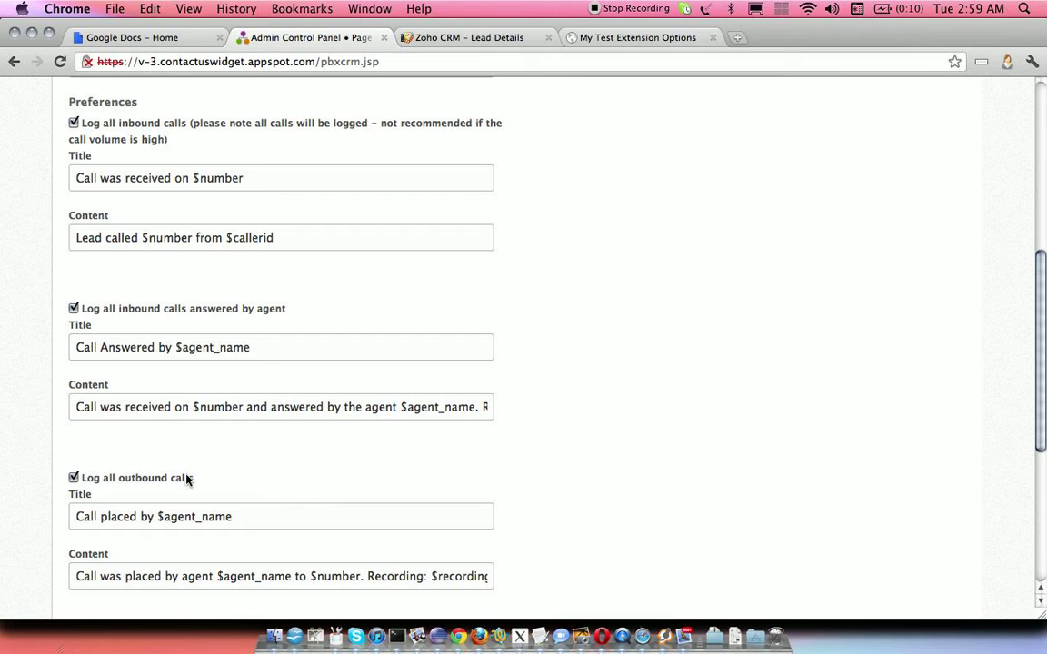
left_click_drag(77, 480, 208, 482)
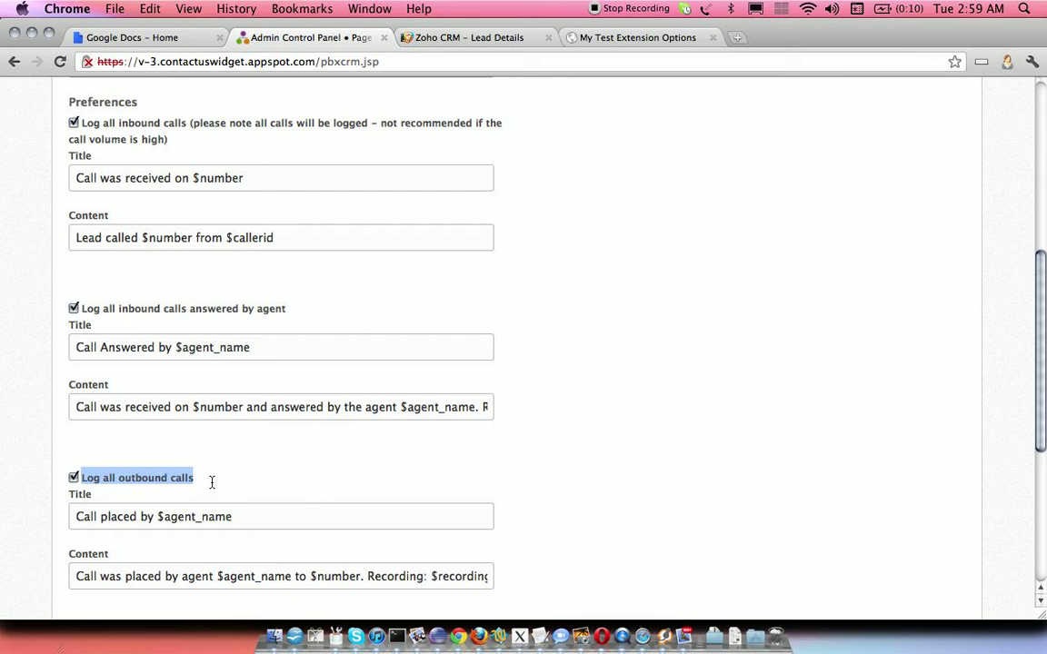
scroll(1041, 443, "down", 3)
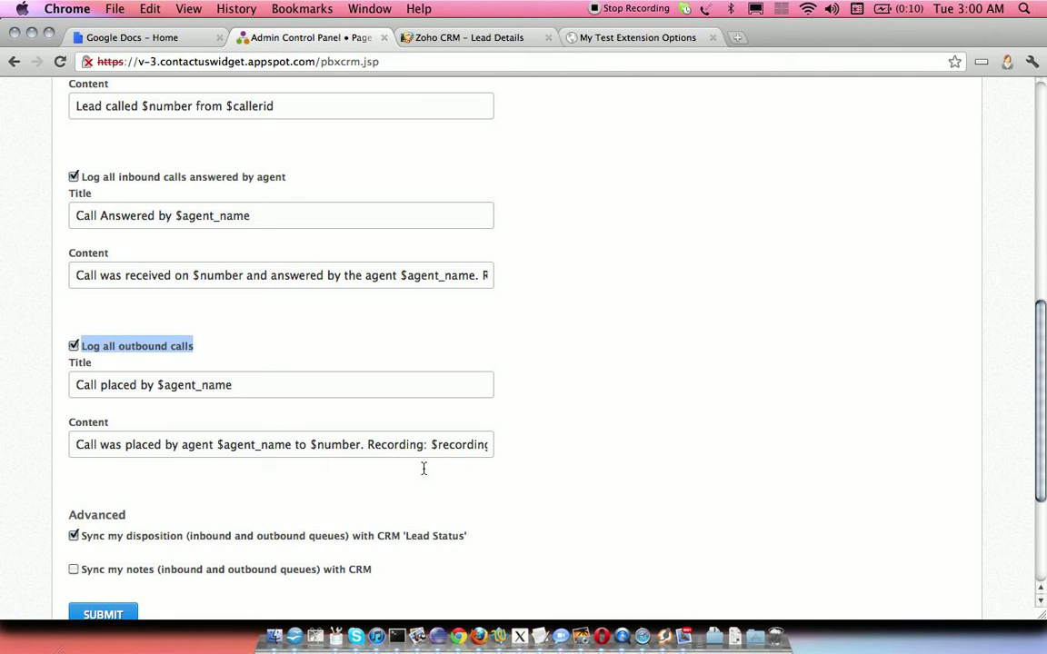
left_click_drag(366, 444, 569, 462)
key("BackSpace")
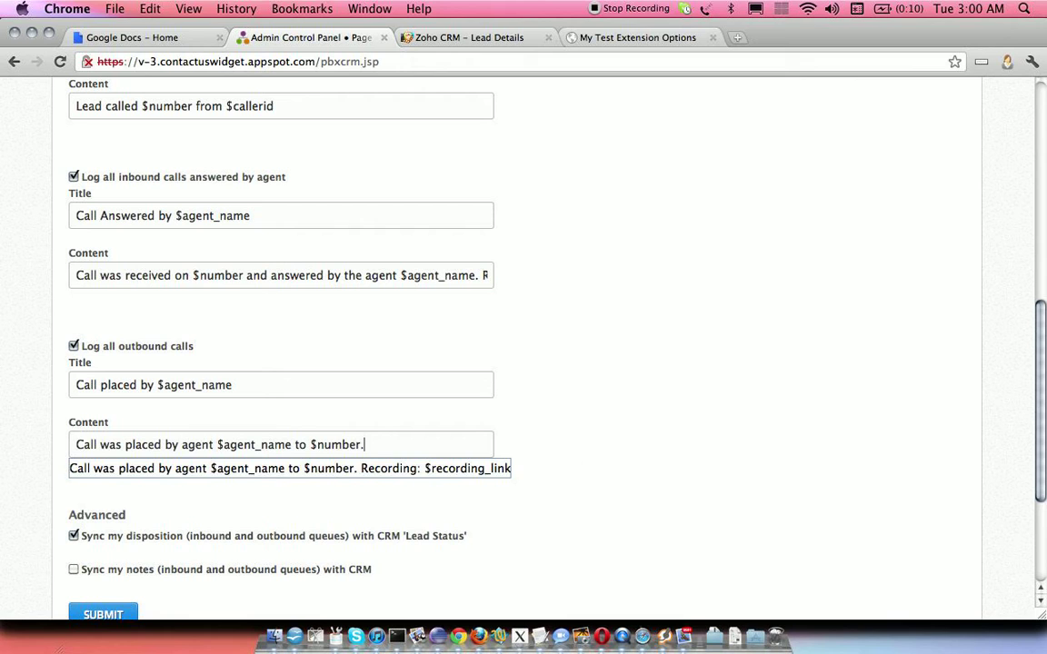
left_click(2, 445)
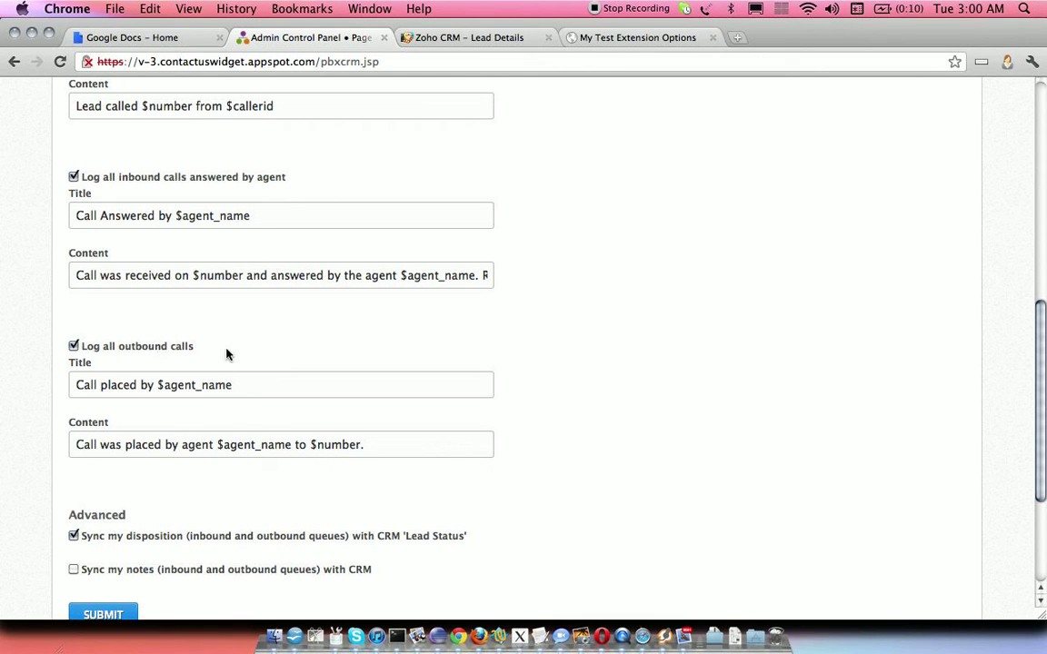
left_click_drag(1041, 355, 1043, 300)
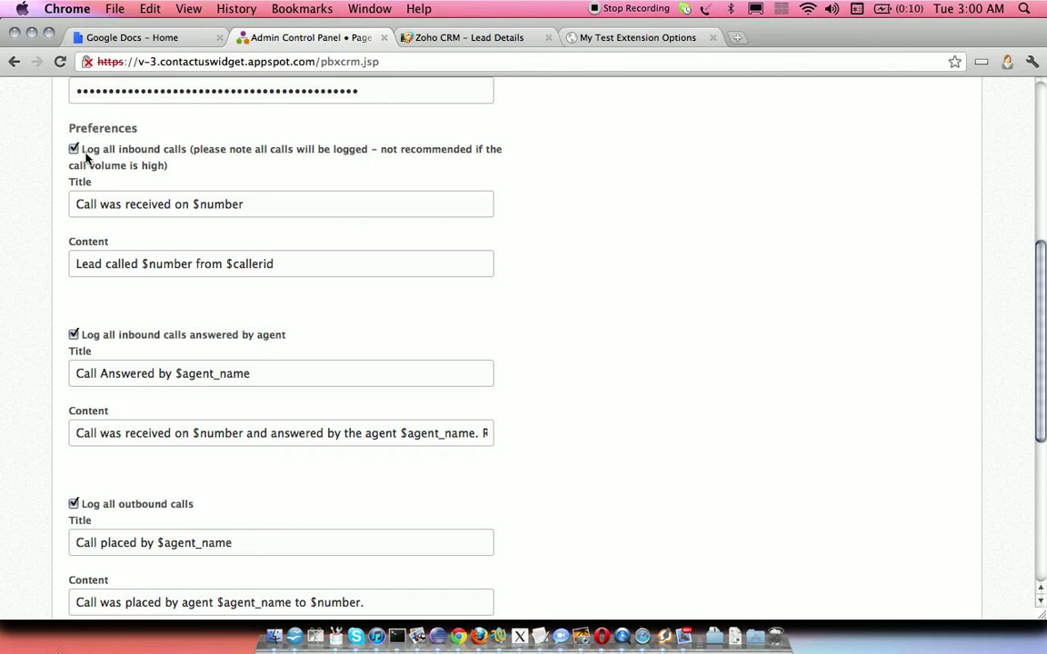
- Toggle Log all inbound calls off and back on, leaving it enabled
left_click_drag(84, 155, 184, 157)
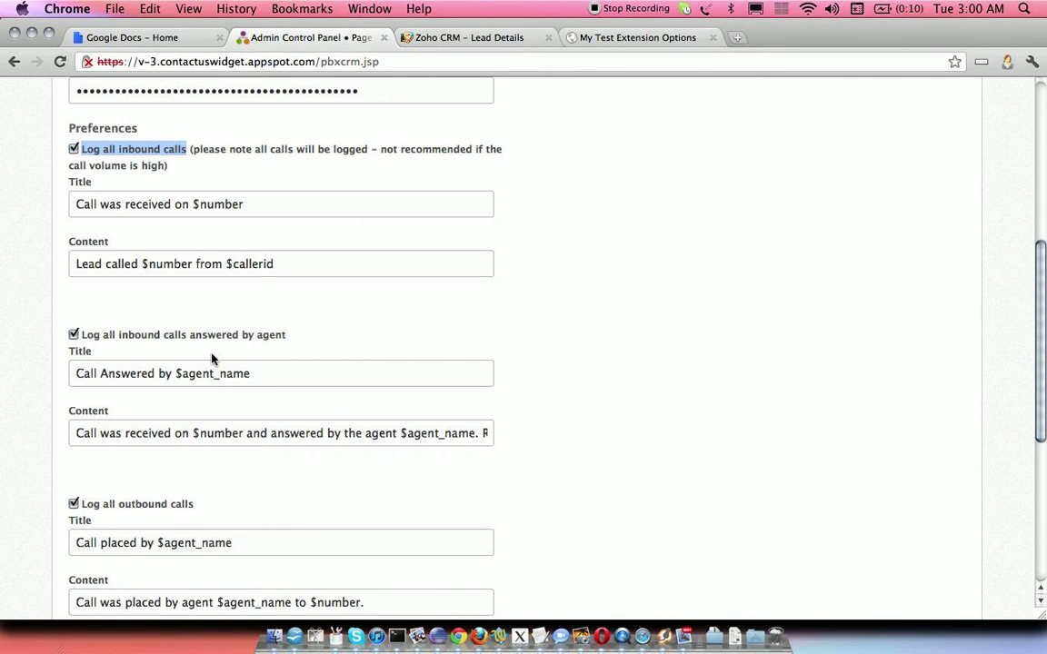
left_click(74, 151)
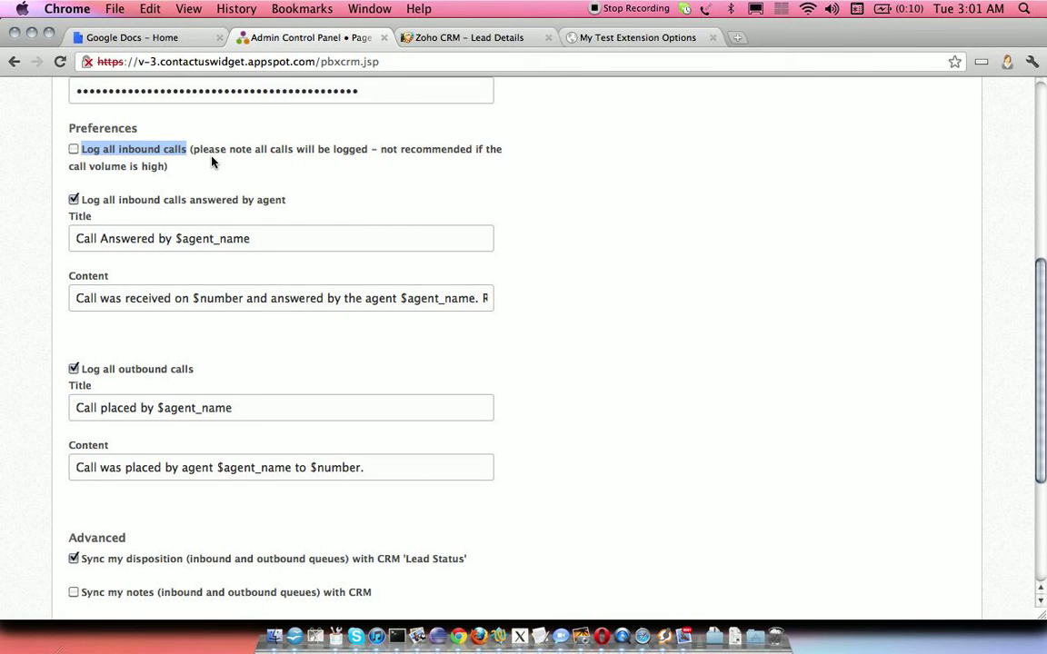
left_click(74, 150)
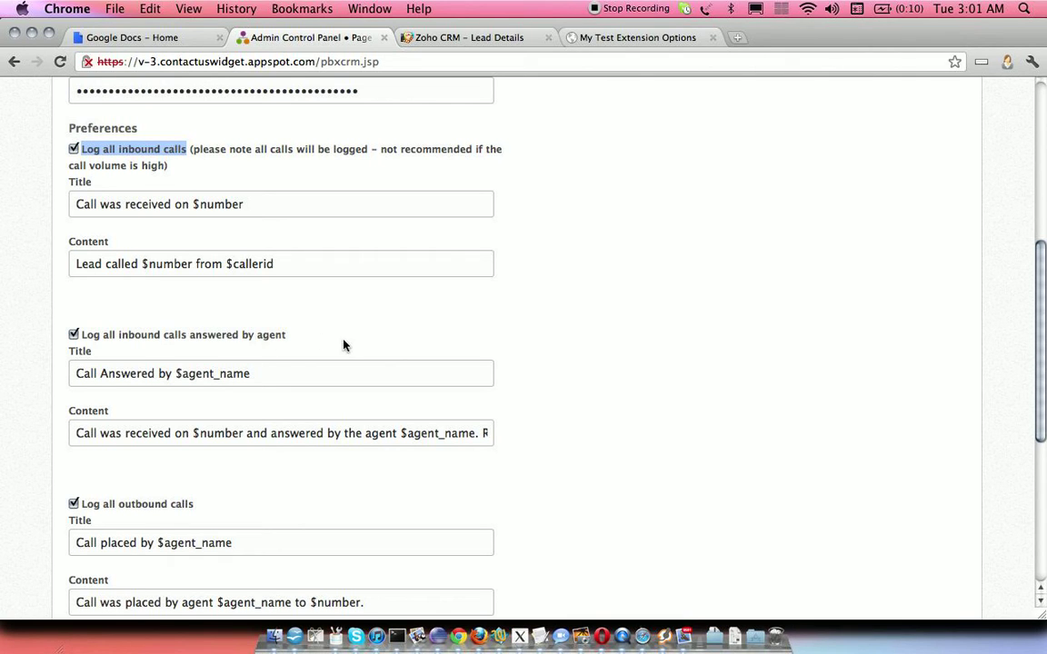
- Remove 'Recording: $recording_link' from the answered-by-agent call note content
left_click_drag(485, 434, 495, 487)
key("BackSpace")
key("Down")
left_click(600, 278)
left_click_drag(1043, 349, 1044, 466)
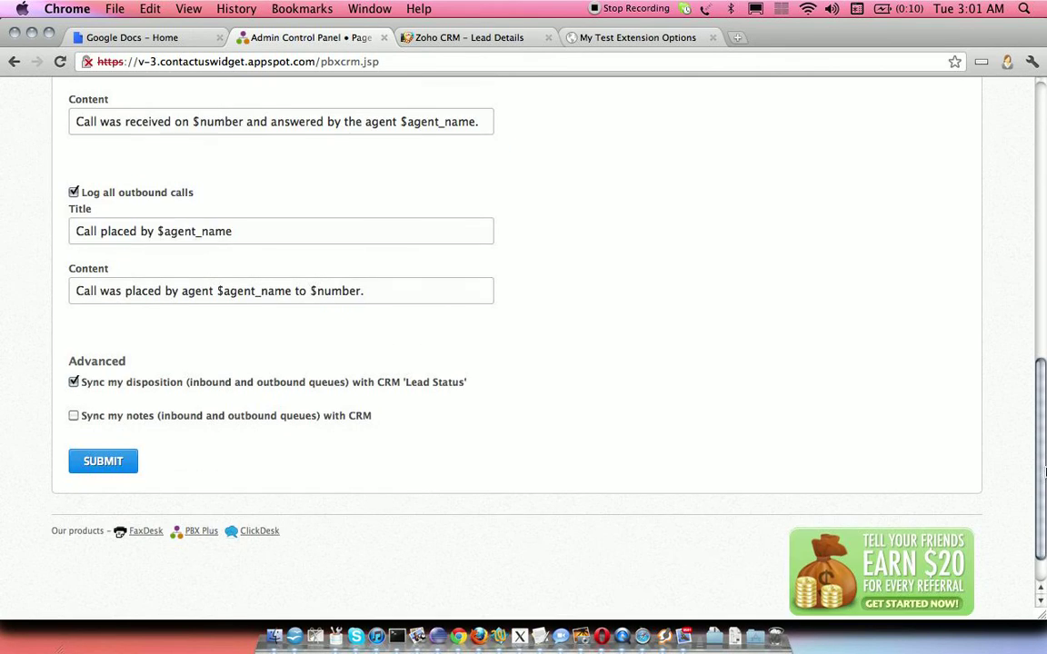
- Submit the Zoho CRM preferences and scroll through the saved settings
left_click(108, 464)
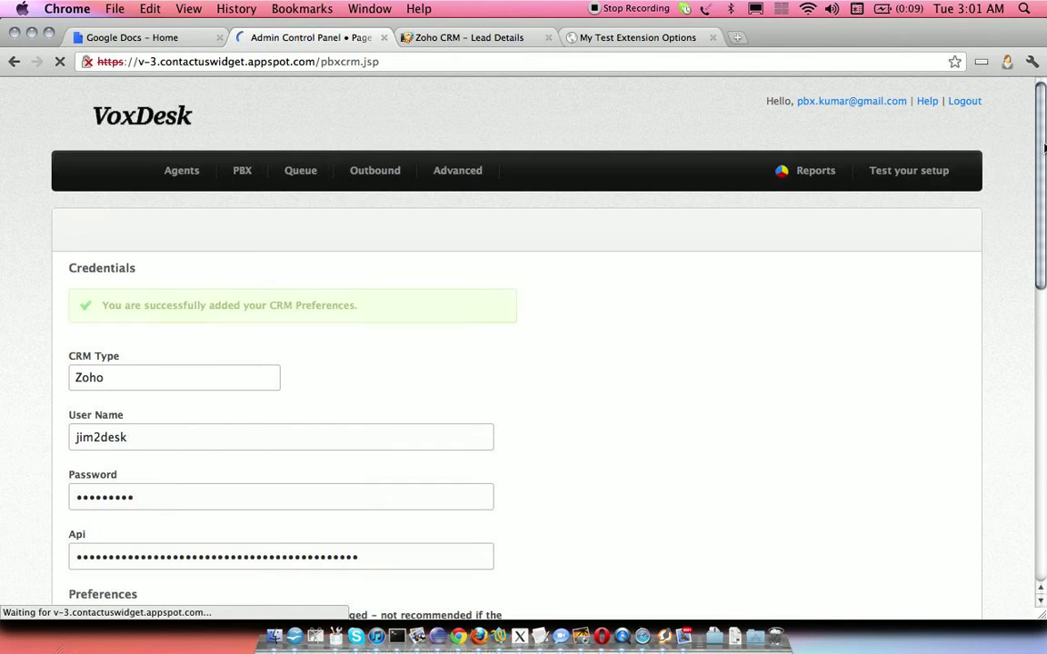
left_click_drag(1041, 152, 1044, 377)
left_click_drag(1009, 94, 1045, 316)
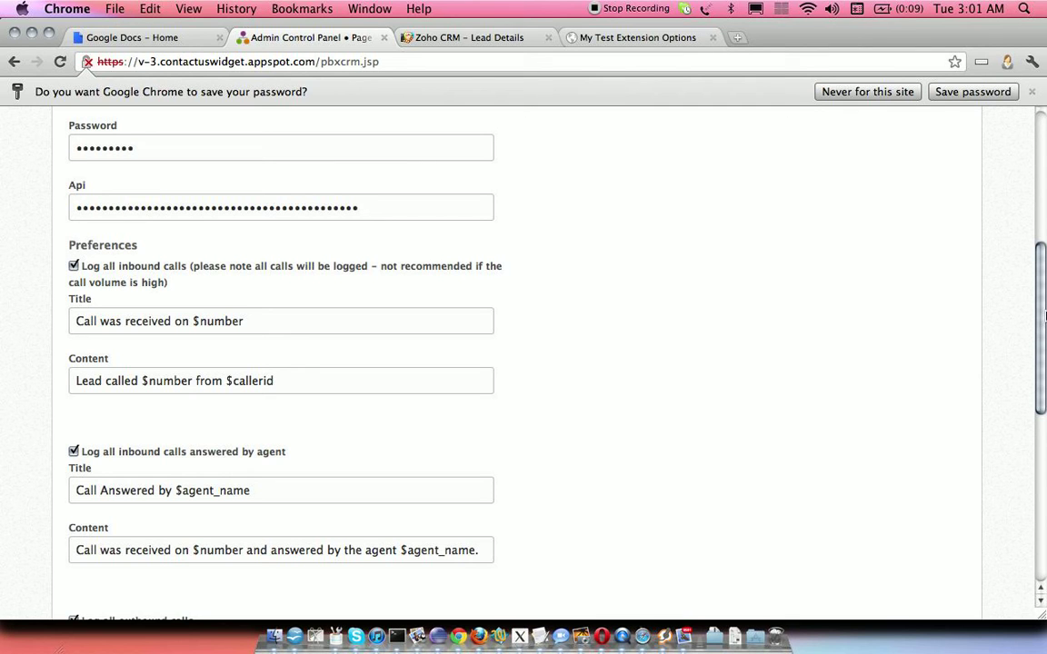
left_click(434, 38)
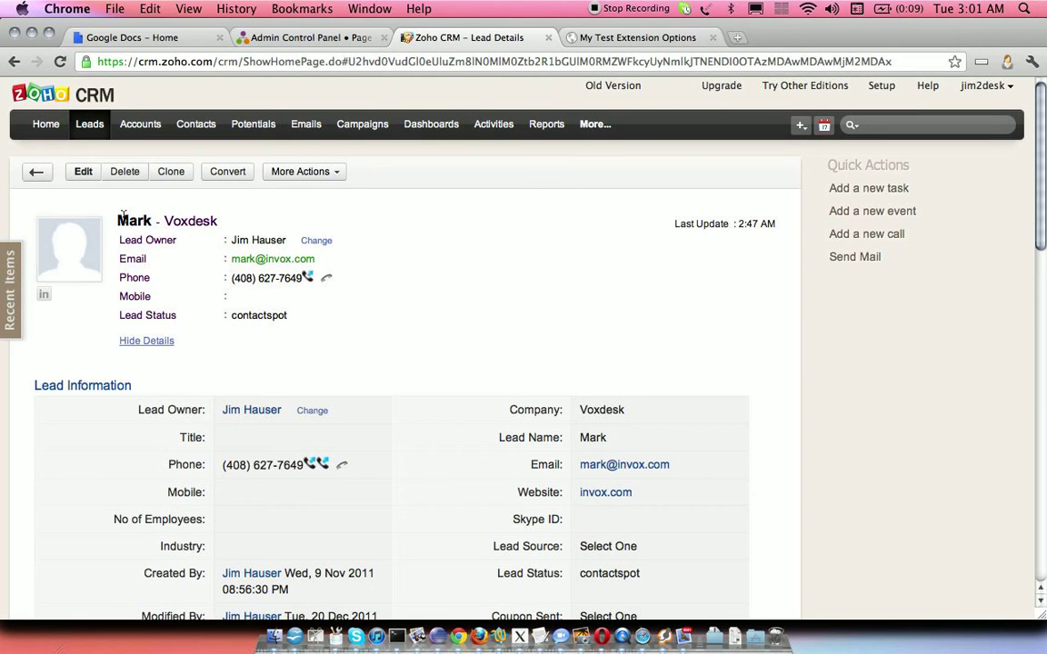
- Highlight the lead's phone number, then return to the VoxDesk CRM settings tab
left_click_drag(1042, 206, 1043, 232)
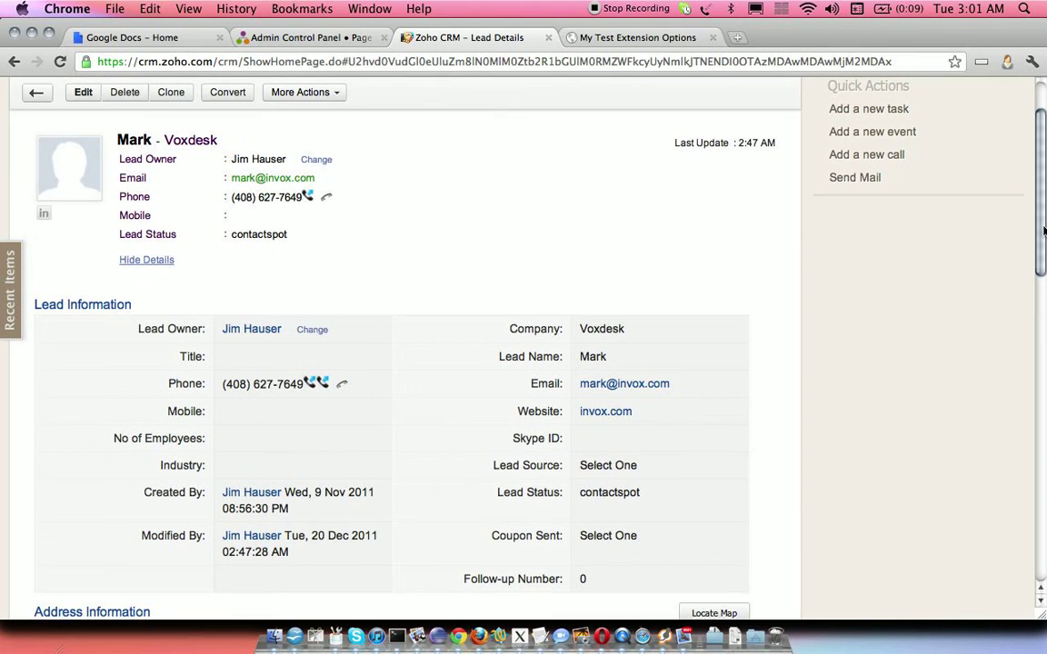
mouse_move(231, 200)
left_click_drag(232, 200, 301, 205)
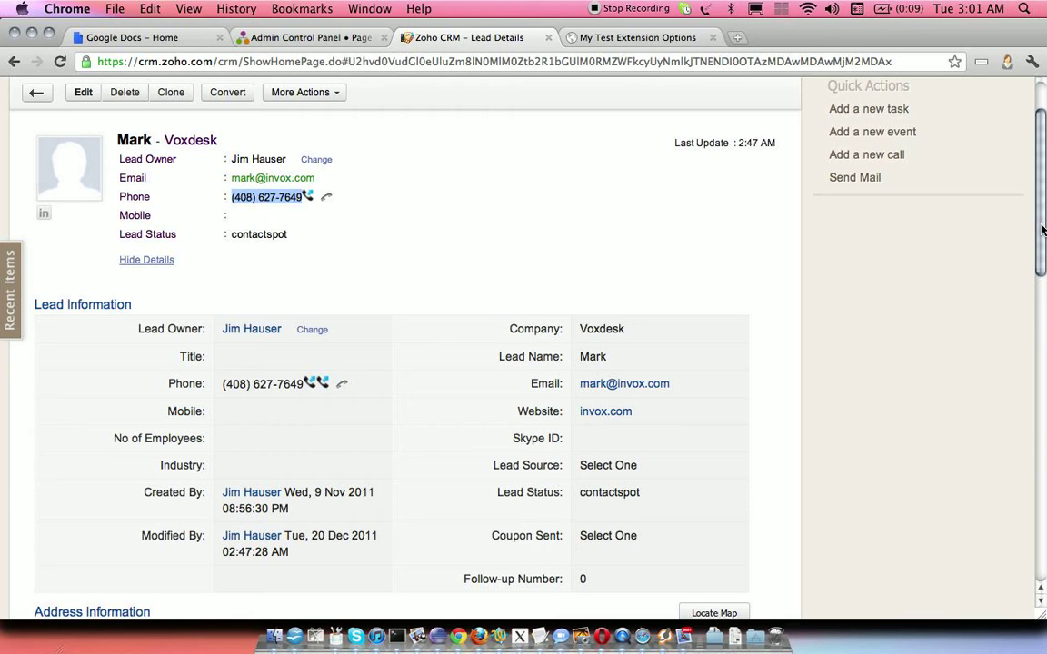
left_click(325, 37)
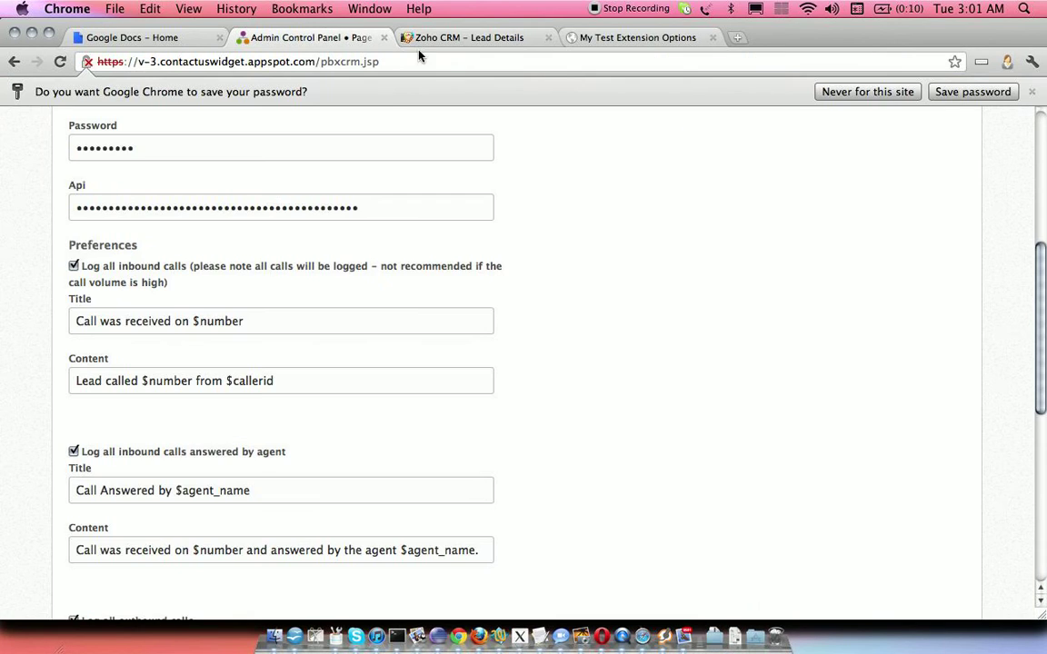
- Review the call queues and the PBX extensions list, picking out extension 2 routed to support
scroll(1044, 336, "up", 5)
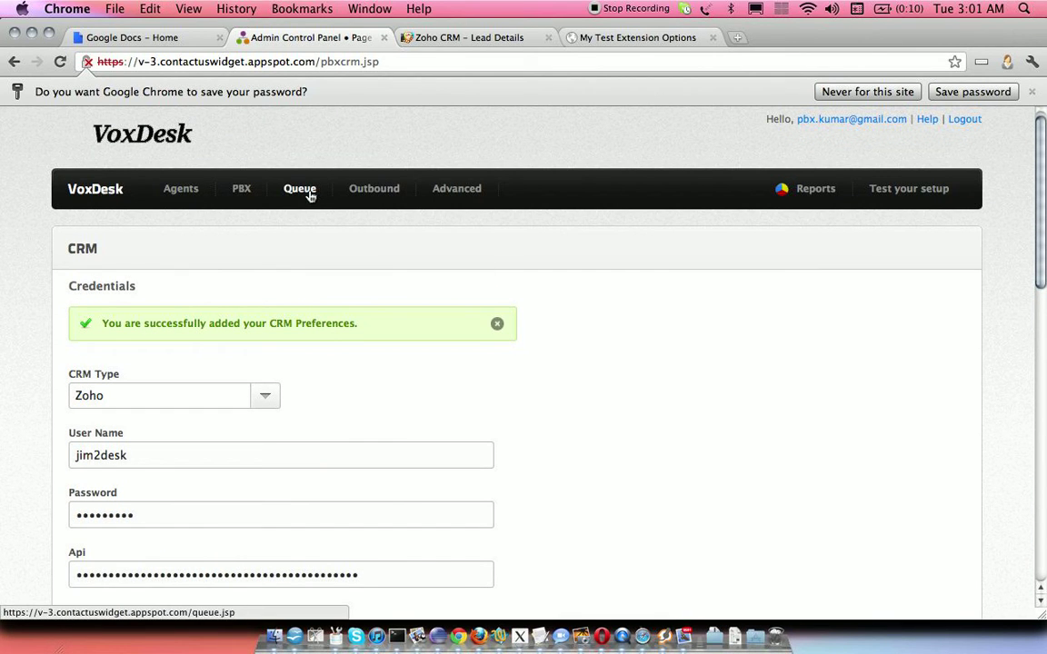
left_click(299, 191)
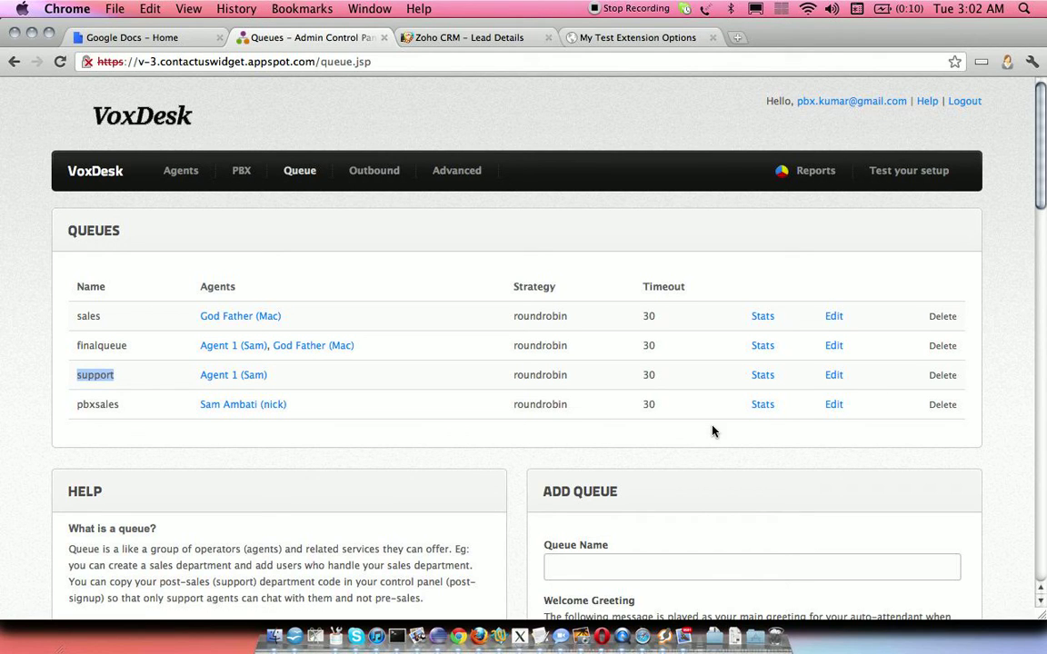
mouse_move(241, 173)
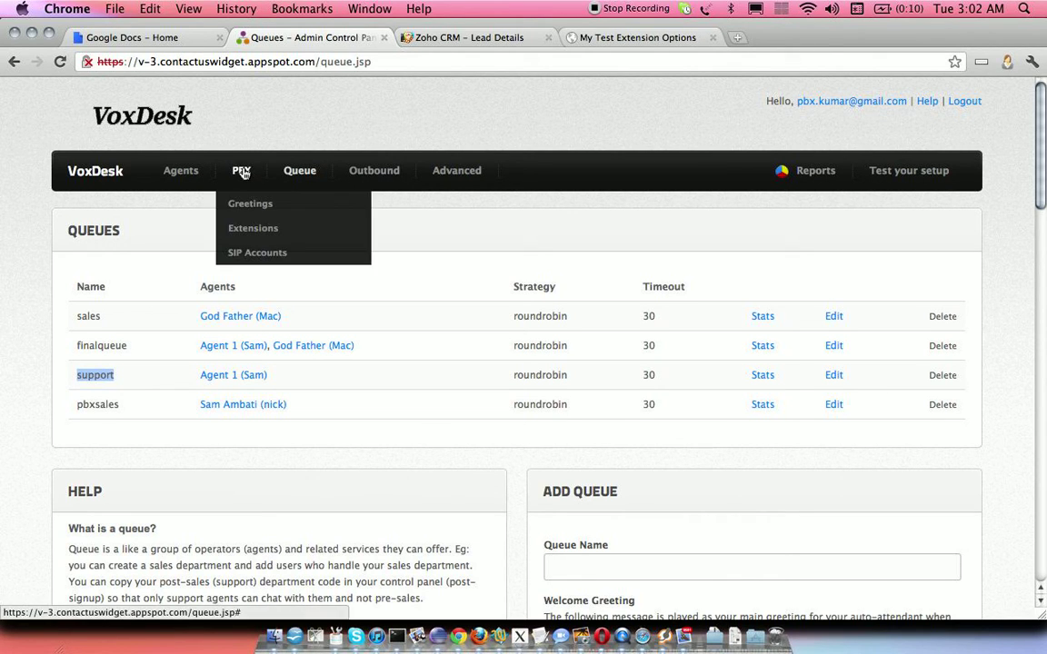
left_click(243, 229)
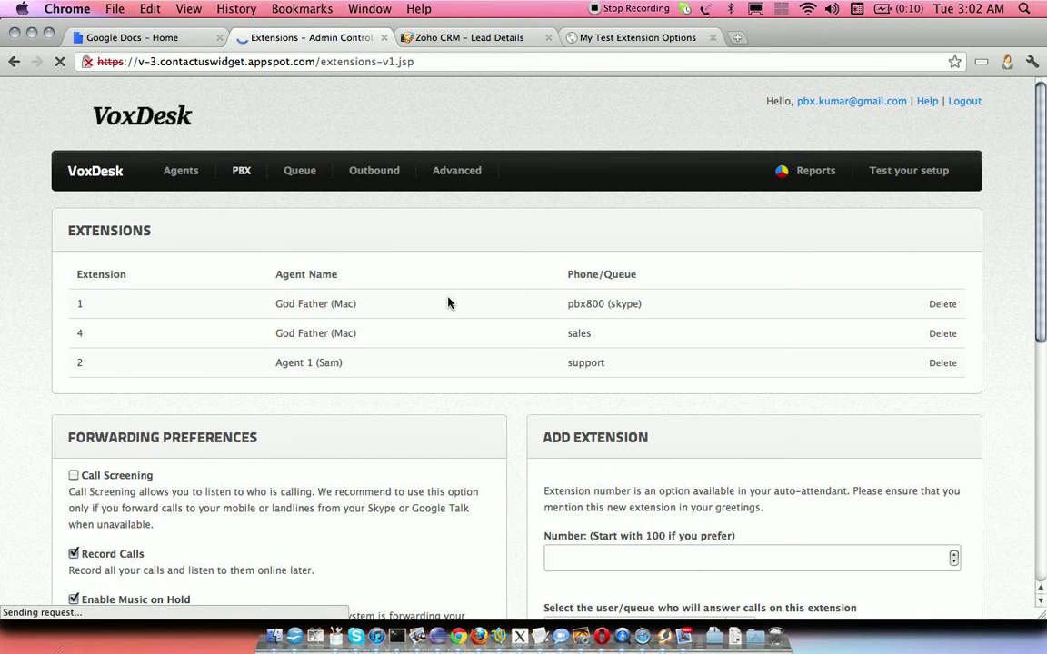
double_click(78, 362)
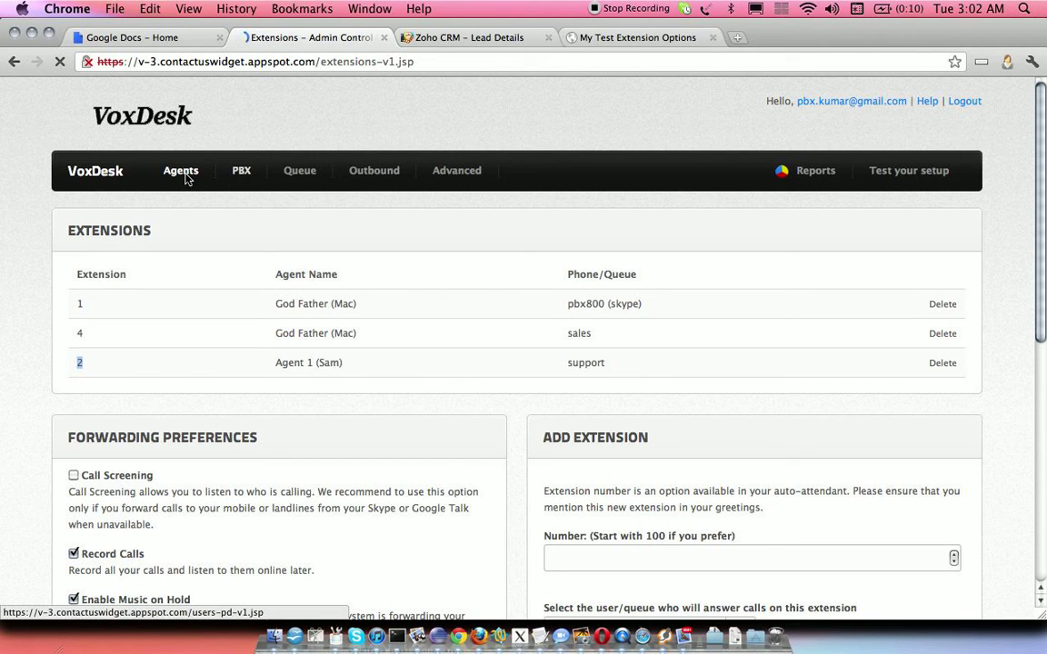
- Copy the account's DID number from the overview page and switch to the Zoho CRM tab
left_click(95, 170)
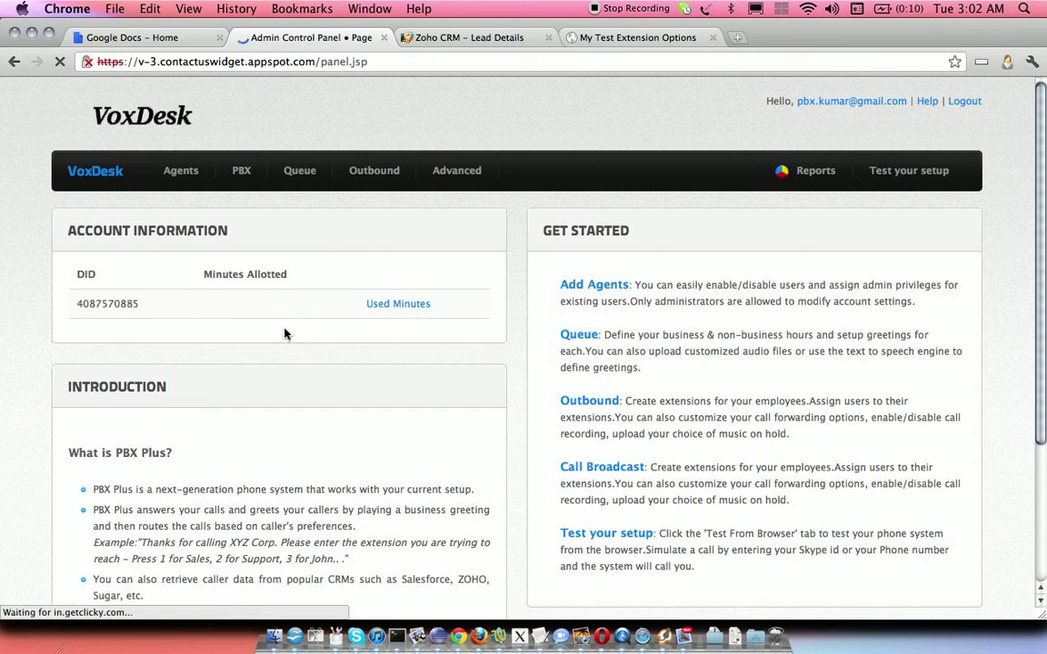
left_click_drag(138, 310, 76, 310)
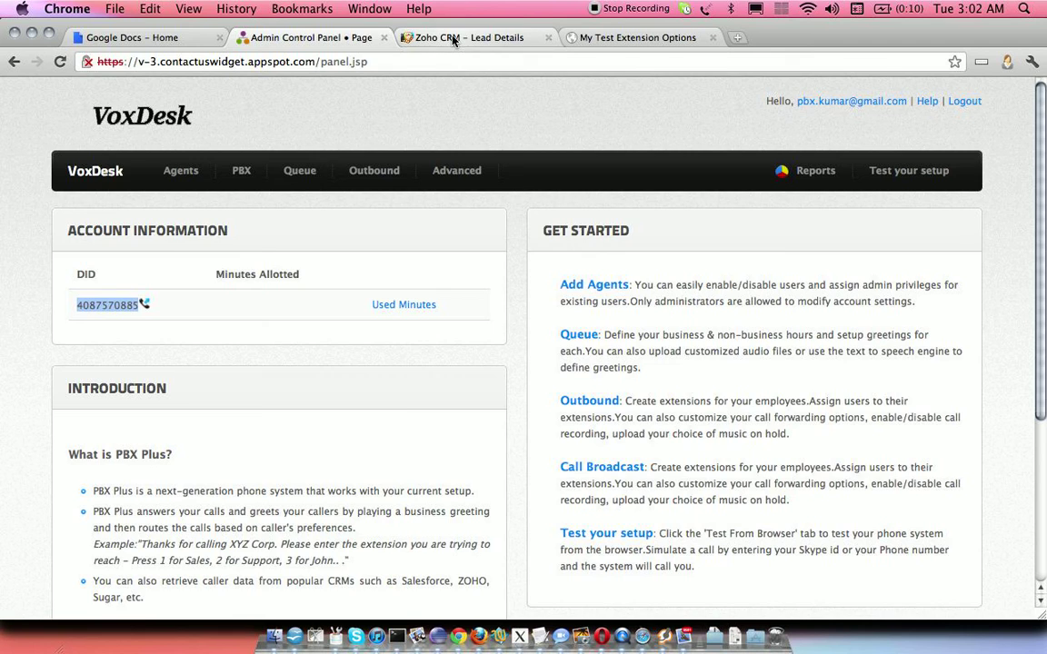
left_click(451, 38)
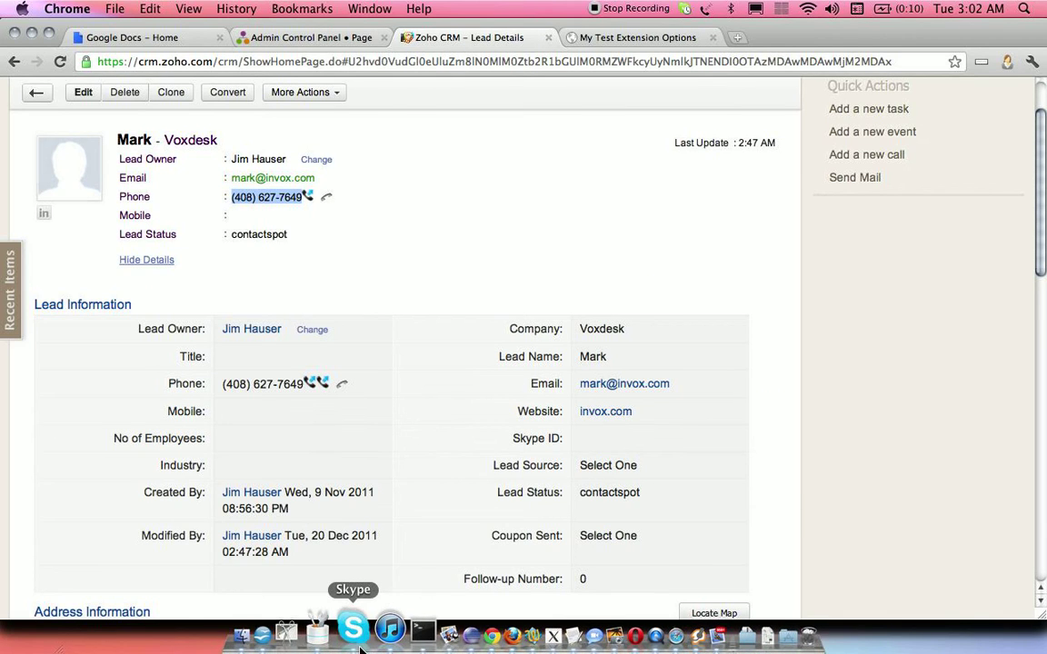
- In Skype, dial the copied DID number with a leading 1 and start the call
left_click(356, 636)
left_click(267, 120)
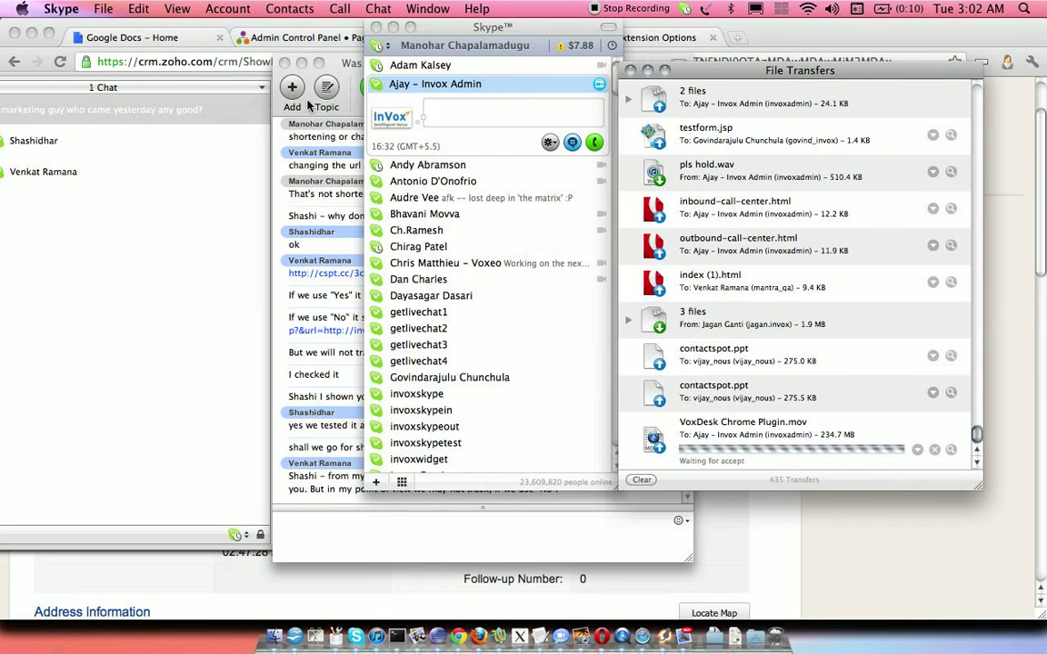
left_click(284, 63)
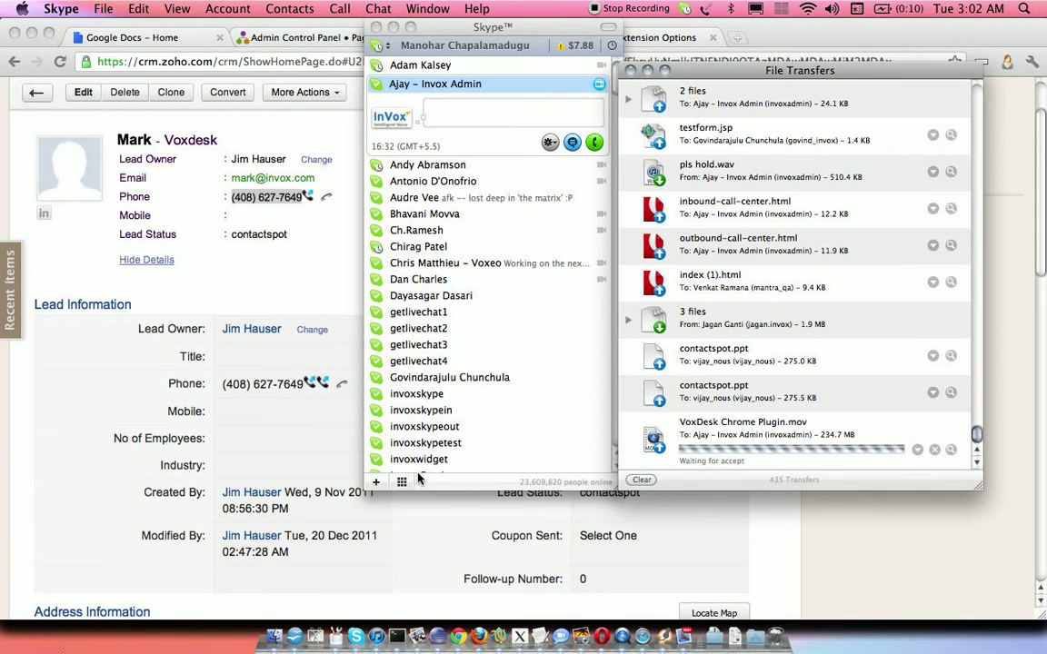
left_click(399, 482)
left_click(420, 151)
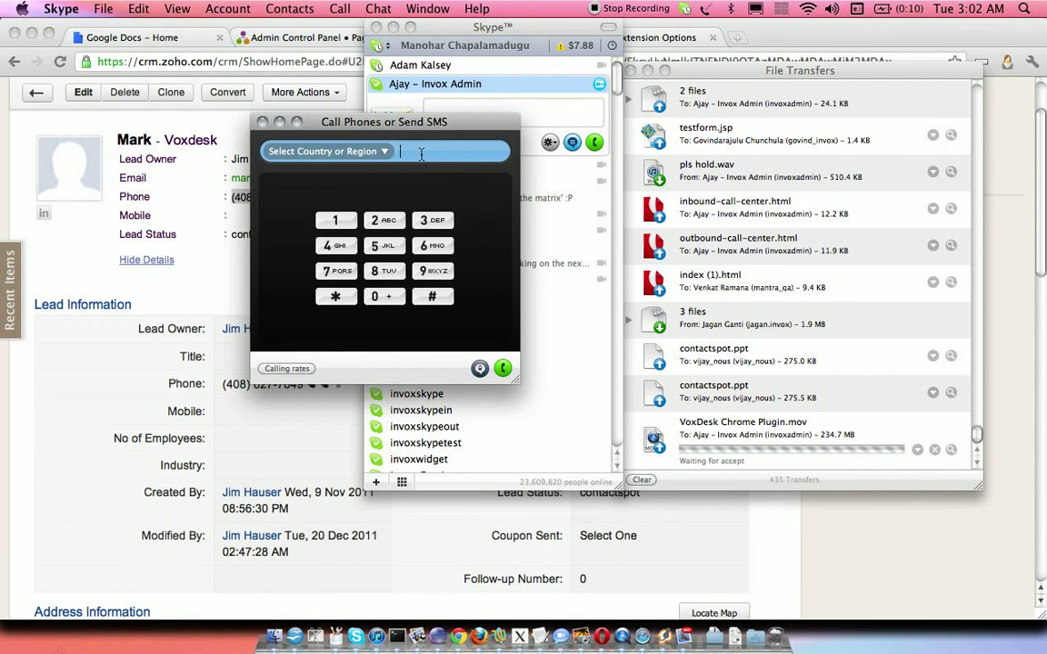
key("super+v")
type("1")
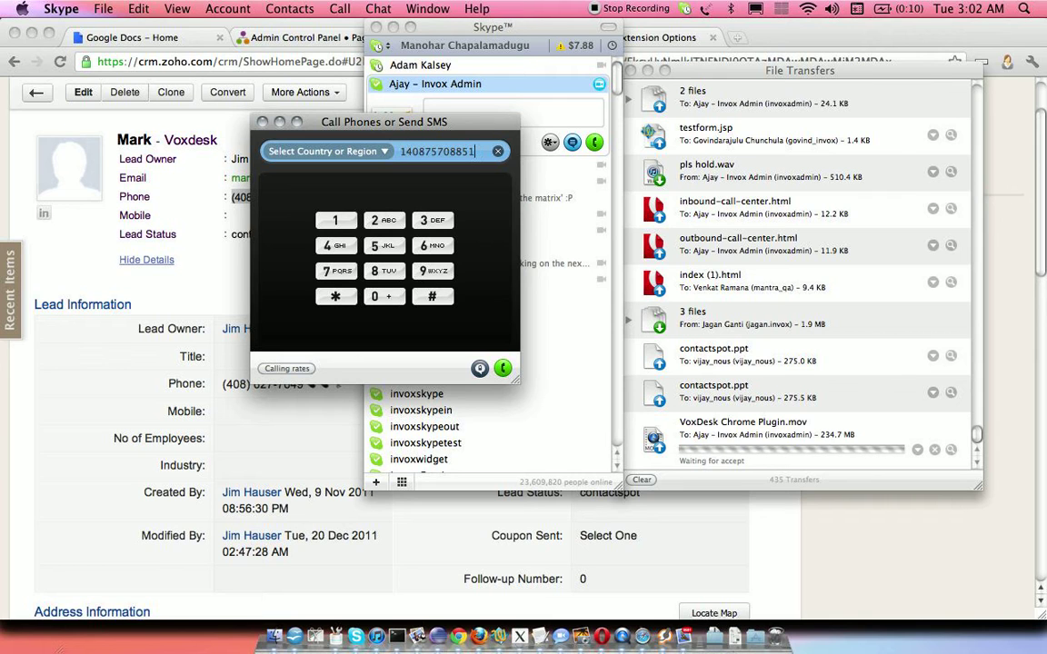
left_click(469, 232)
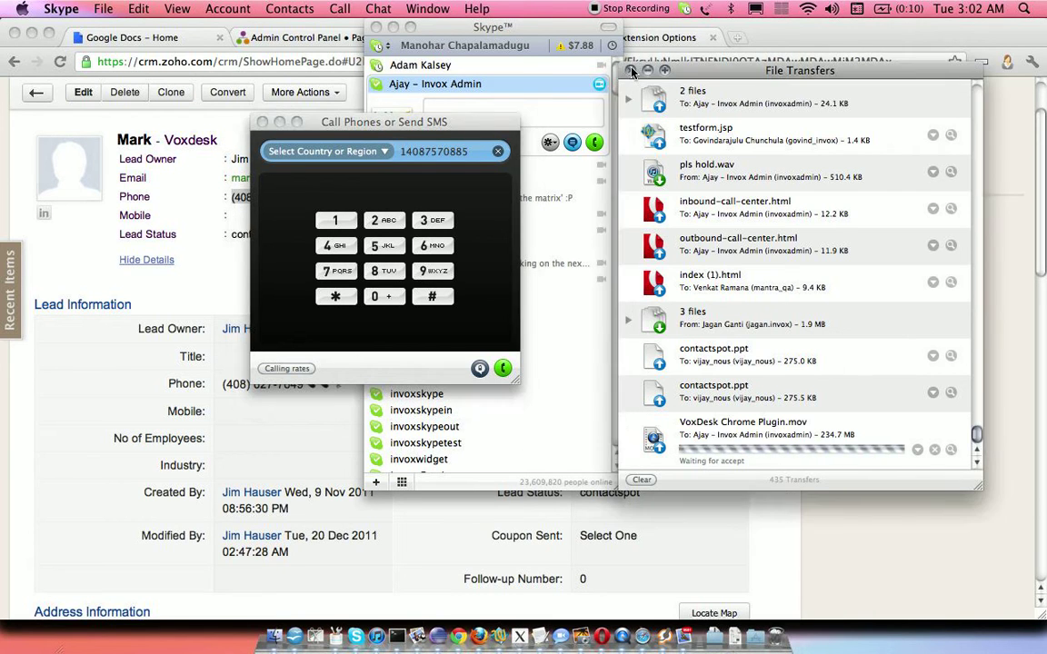
key("BackSpace")
key("Return")
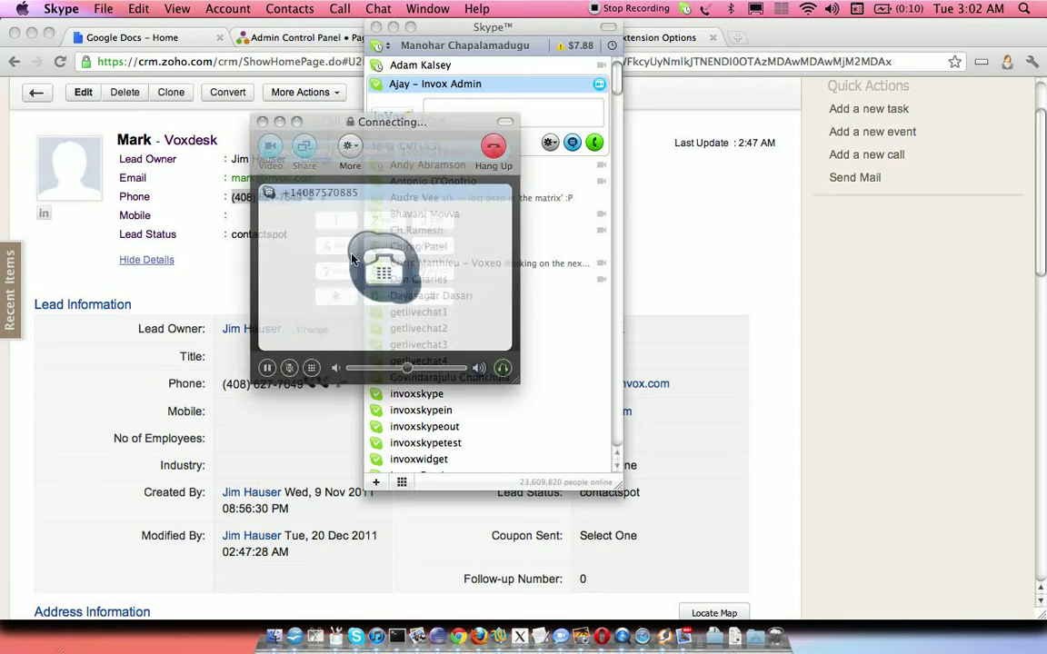
left_click(110, 309)
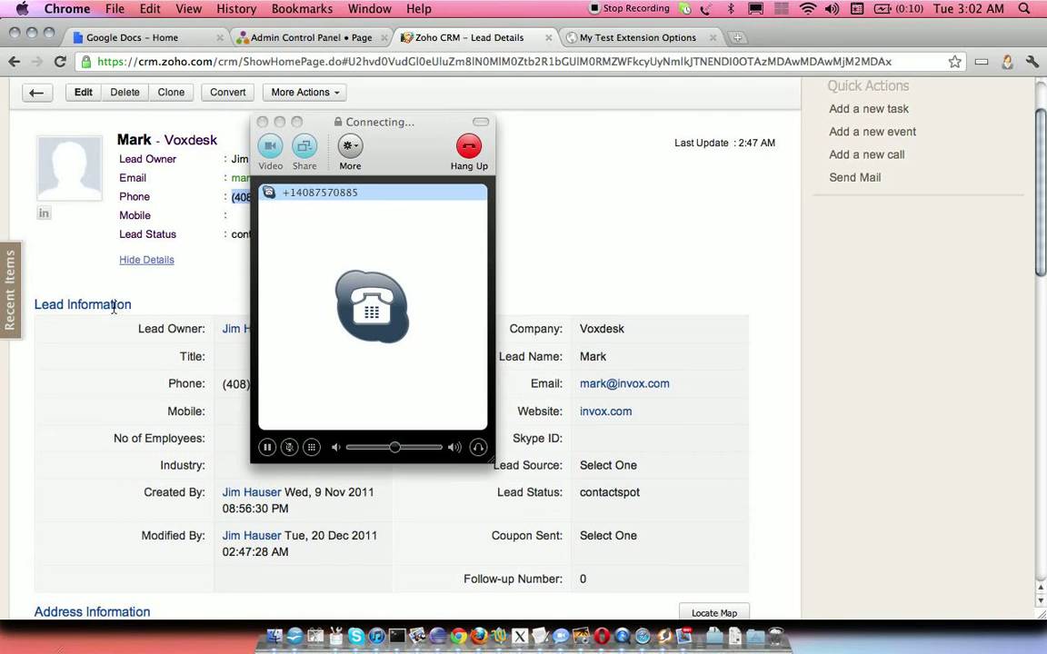
- Reload the Zoho lead page and scroll to its notes to find the new call-received note
left_click_drag(414, 177, 766, 109)
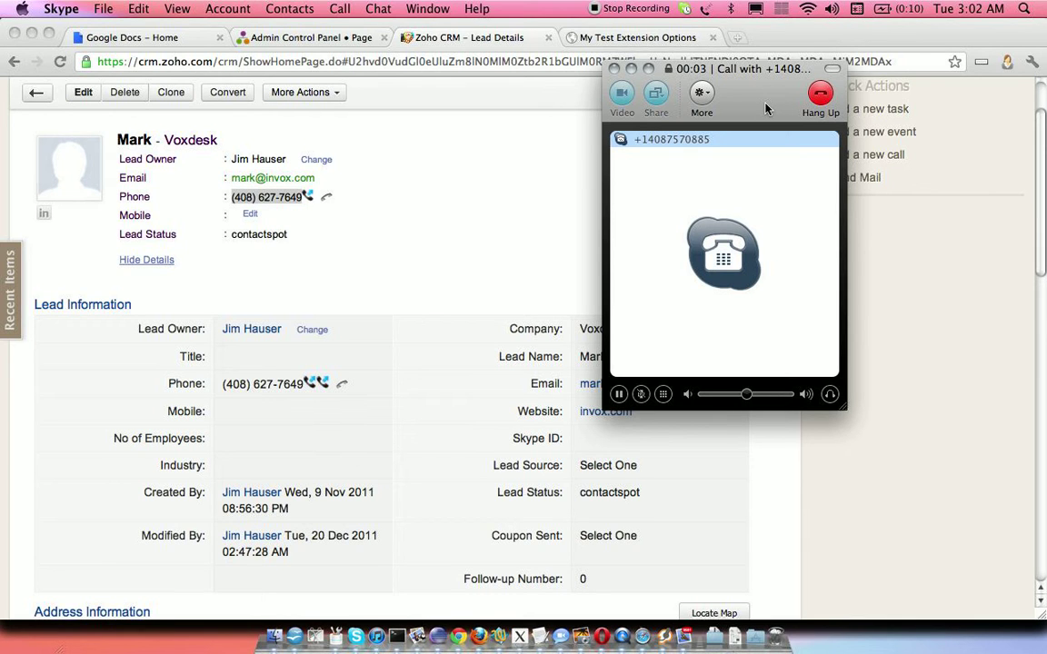
left_click(360, 58)
key("Return")
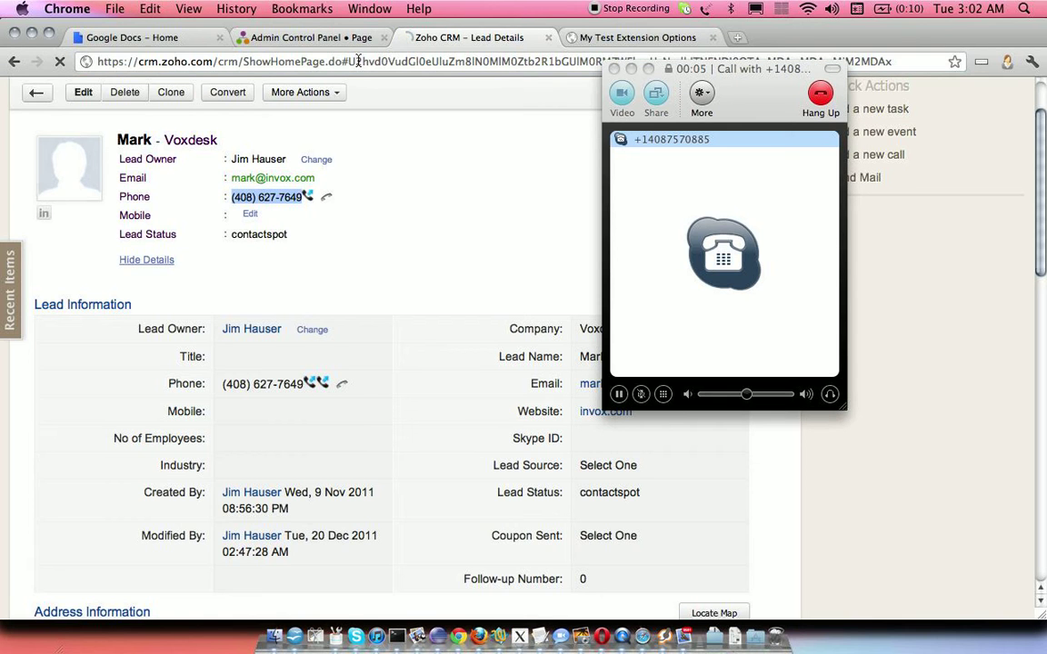
left_click(663, 394)
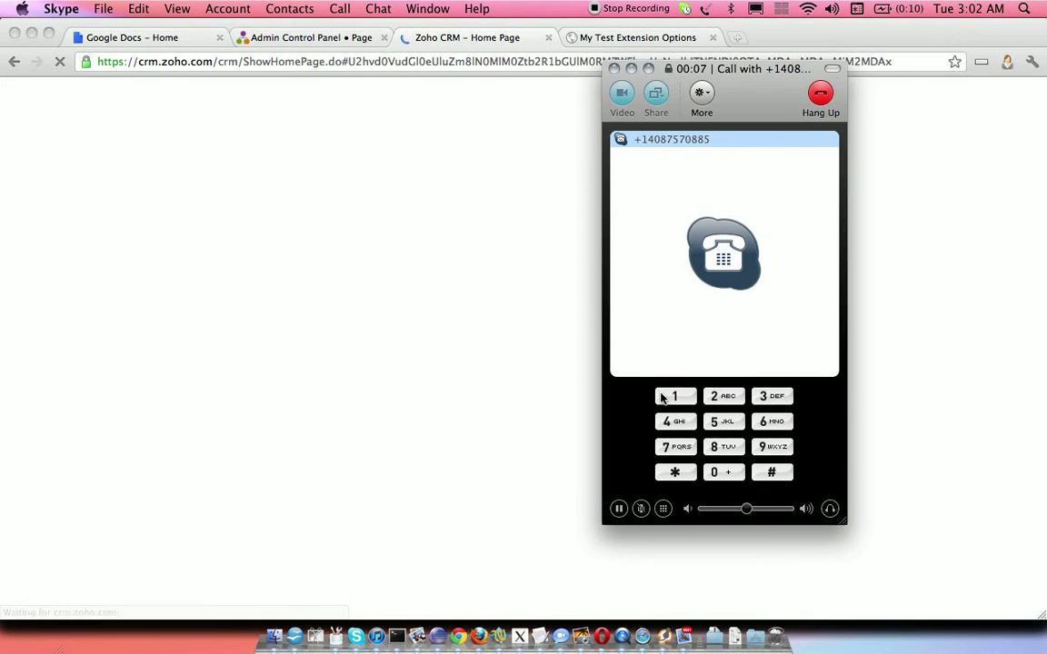
left_click(297, 37)
left_click(414, 36)
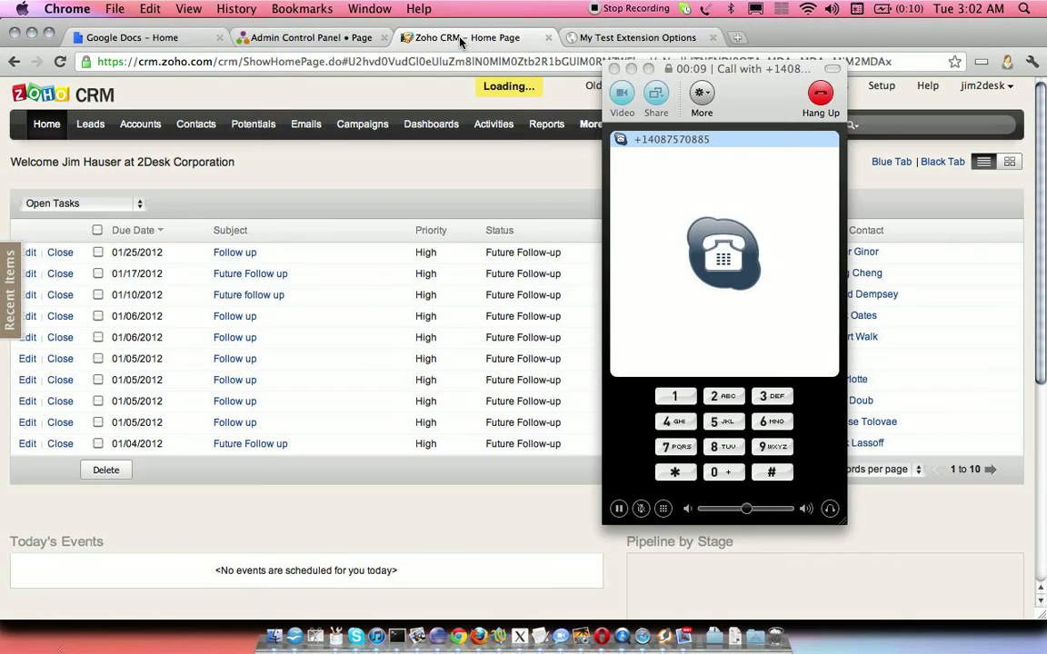
left_click(670, 429)
left_click(479, 185)
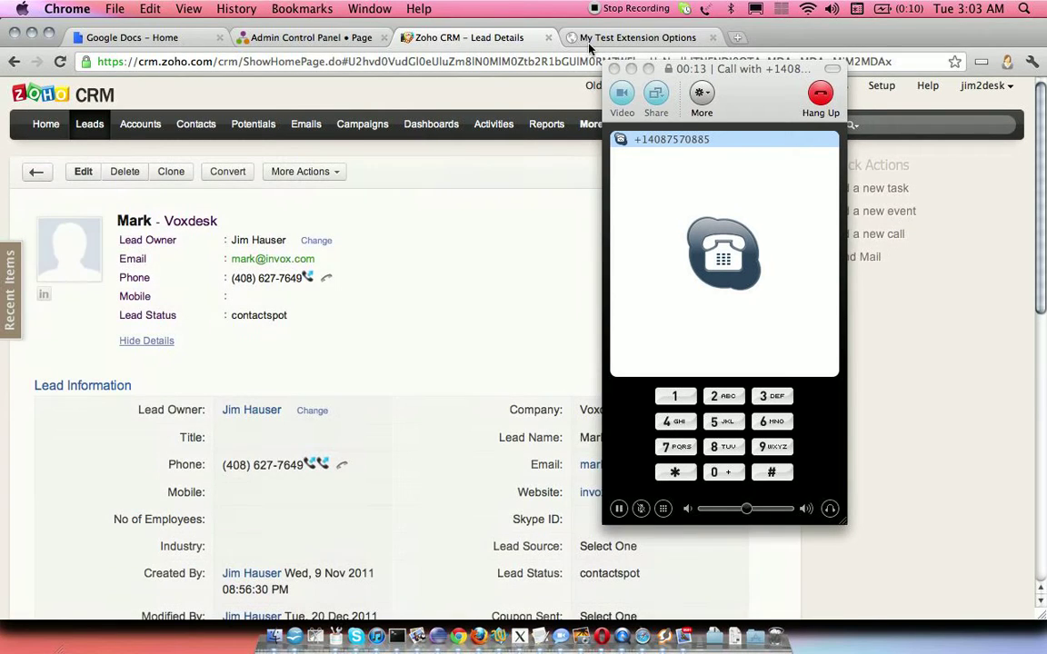
left_click_drag(1043, 176, 1045, 351)
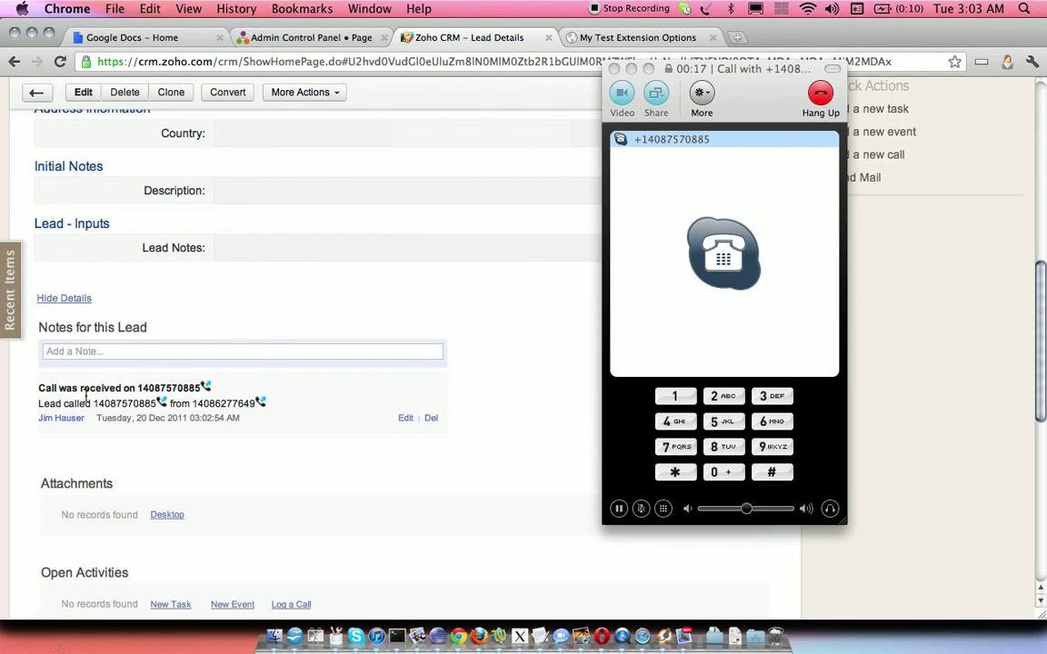
- End the Skype test call, hide Skype and reload the Zoho CRM page
left_click_drag(39, 391, 246, 414)
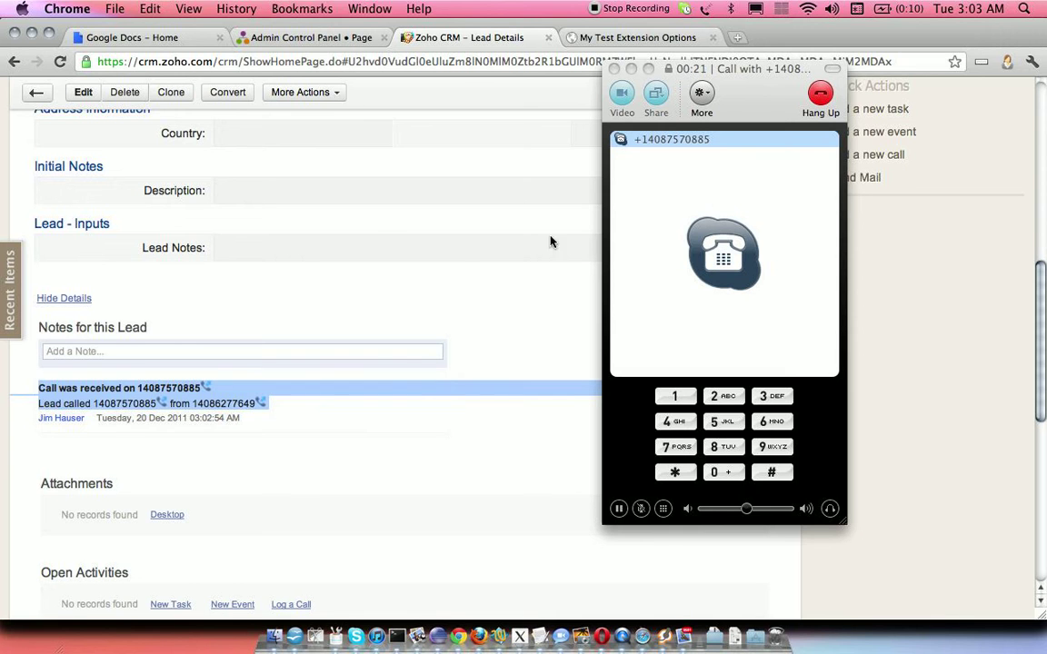
left_click(820, 94)
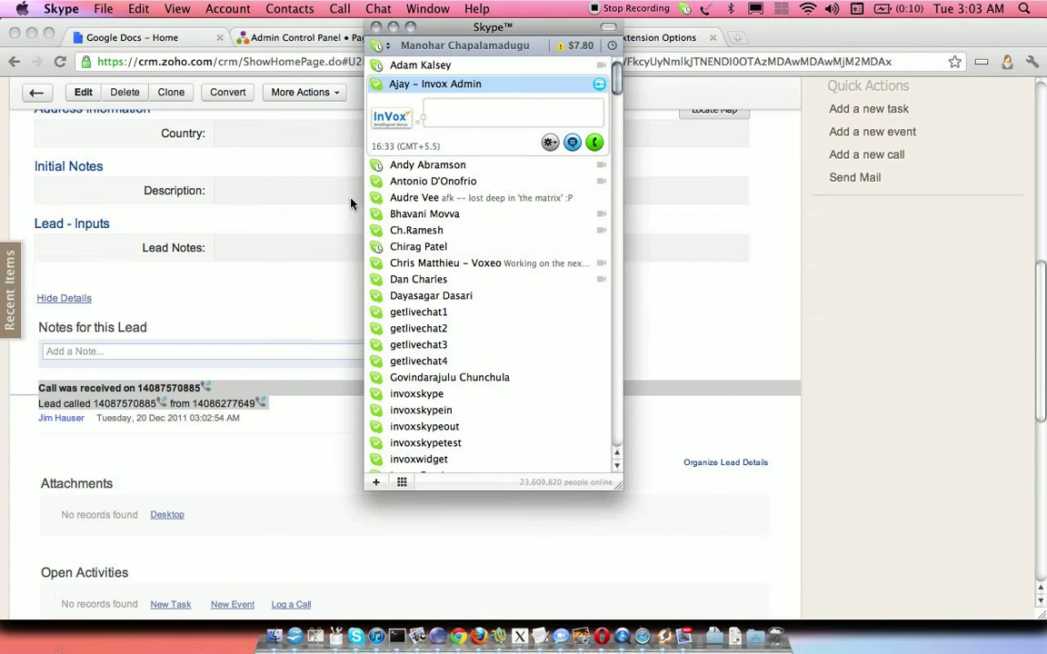
key("super+h")
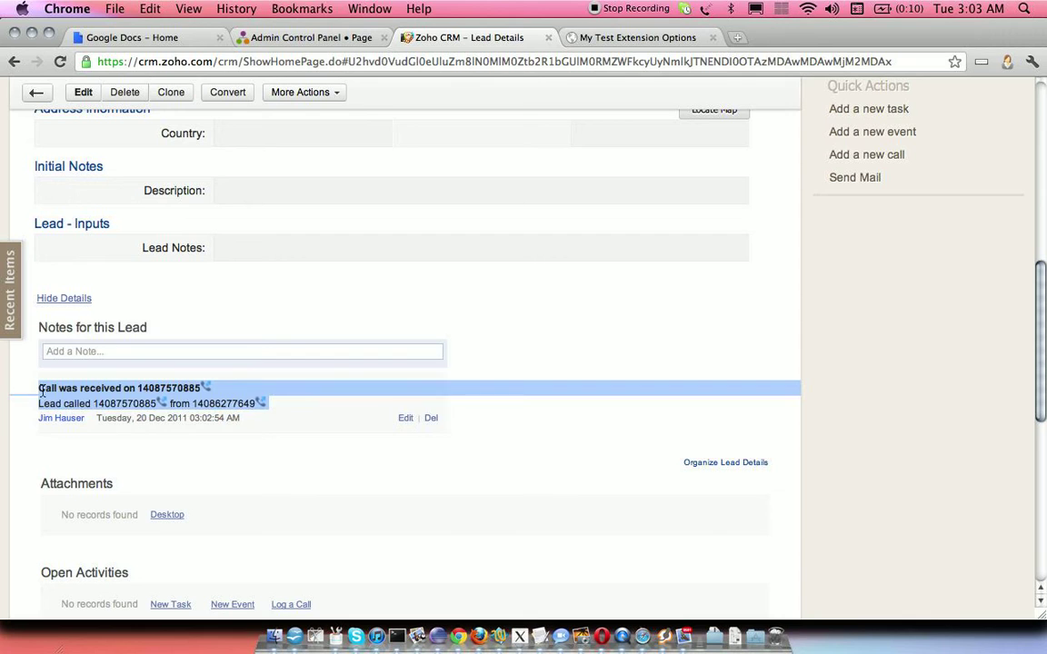
left_click(257, 386)
key("super+r")
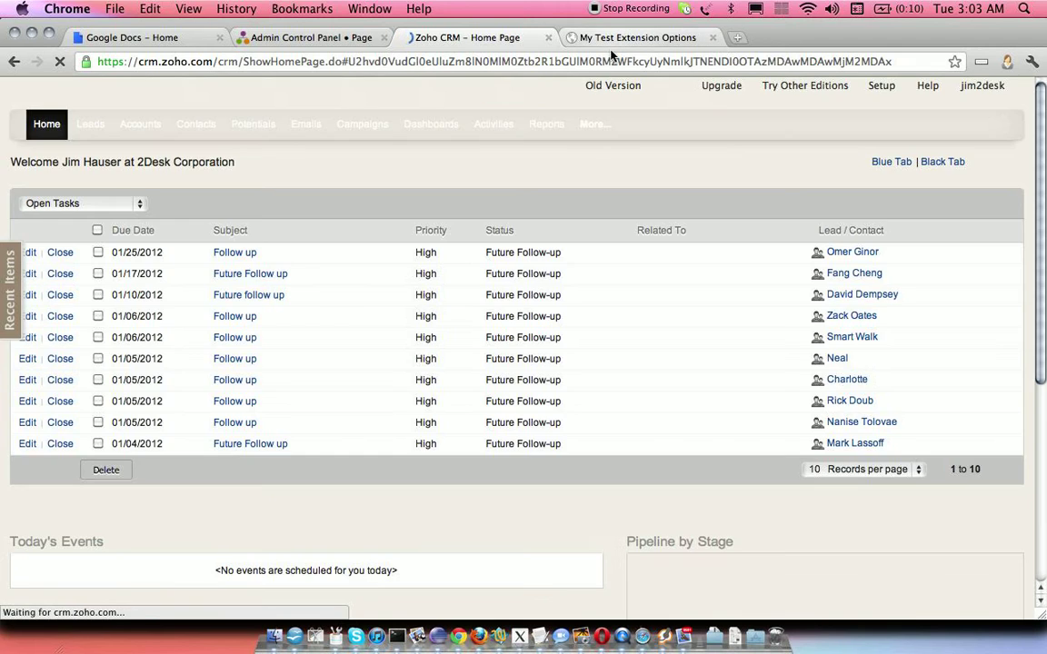
- Return to the lead's page, check the logged call note, and bring up the Zoiper dialer
left_click(595, 38)
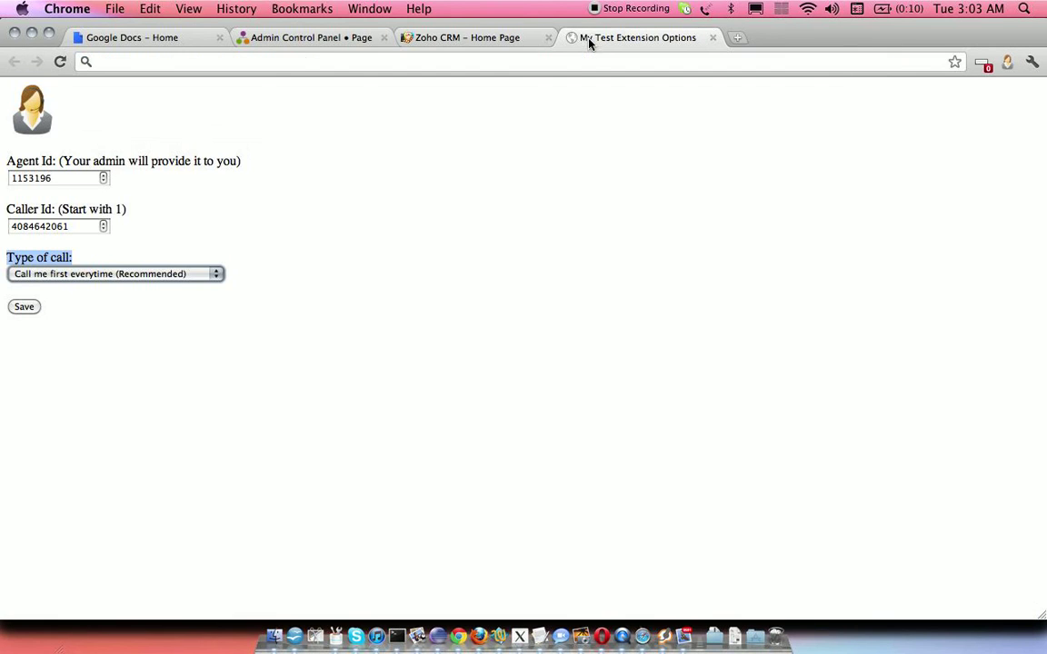
left_click(479, 41)
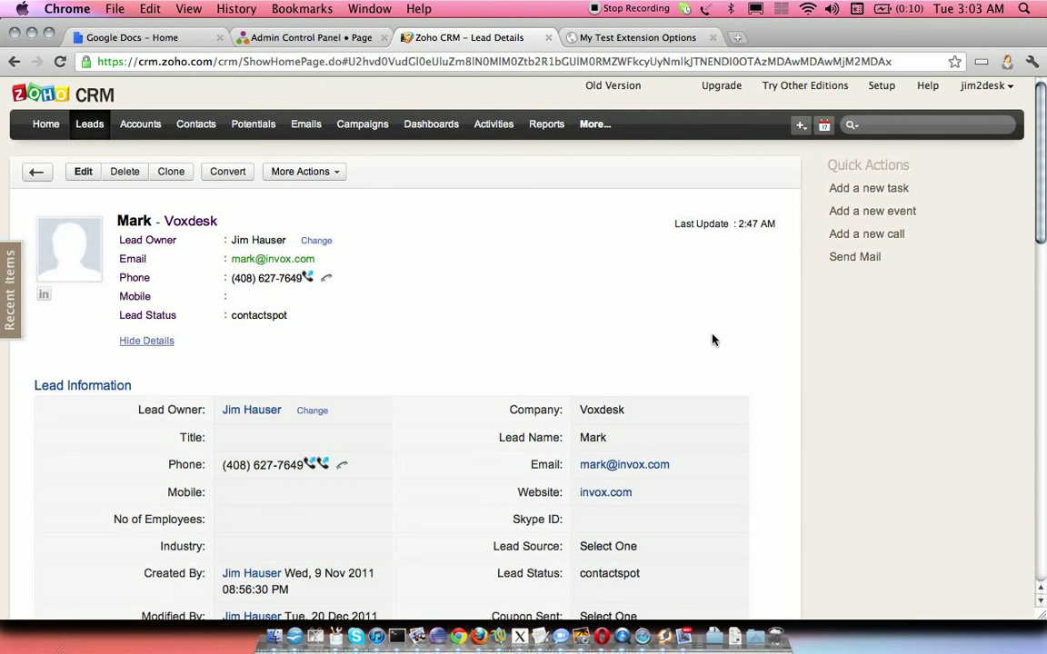
left_click_drag(1045, 272, 1045, 395)
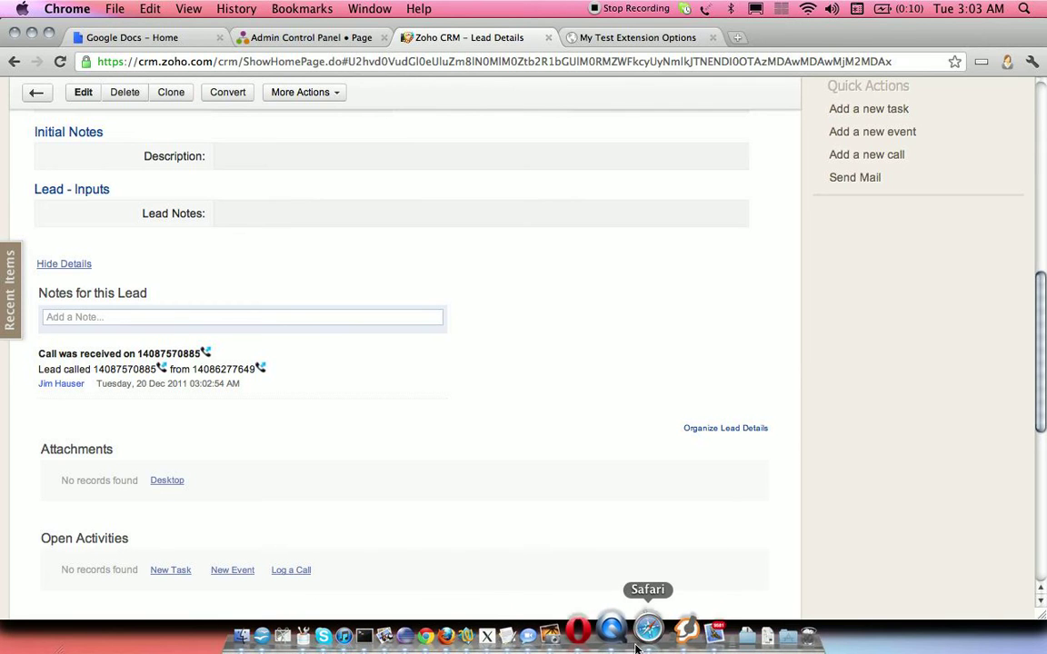
left_click(665, 636)
left_click_drag(1040, 279, 1040, 126)
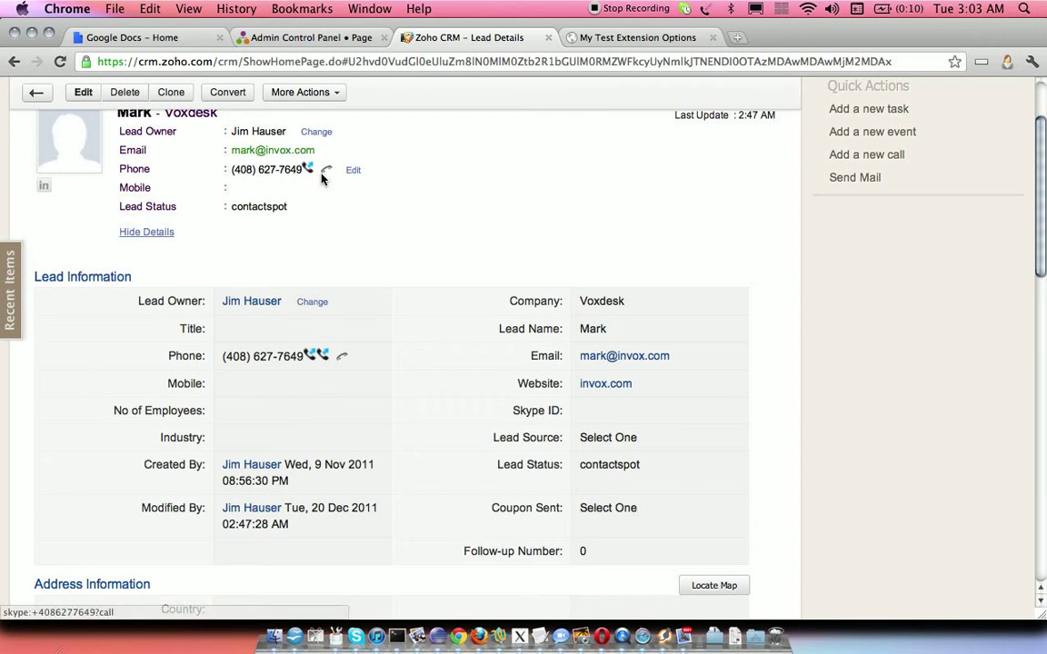
- Dial the lead's phone number in Zoiper to place an outbound test call
left_click(665, 636)
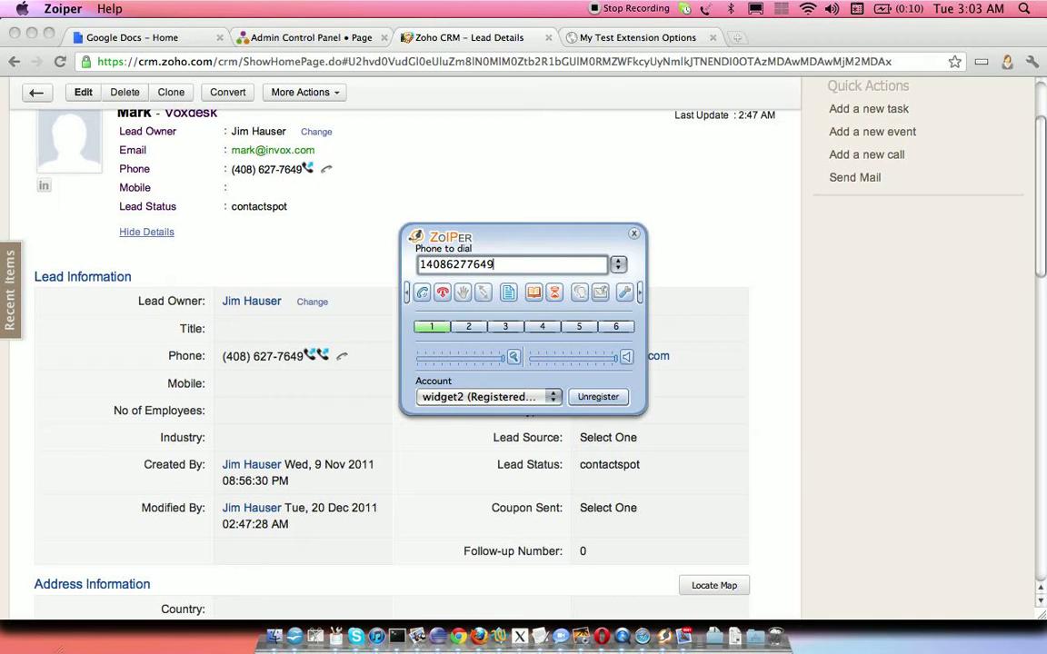
key("Return")
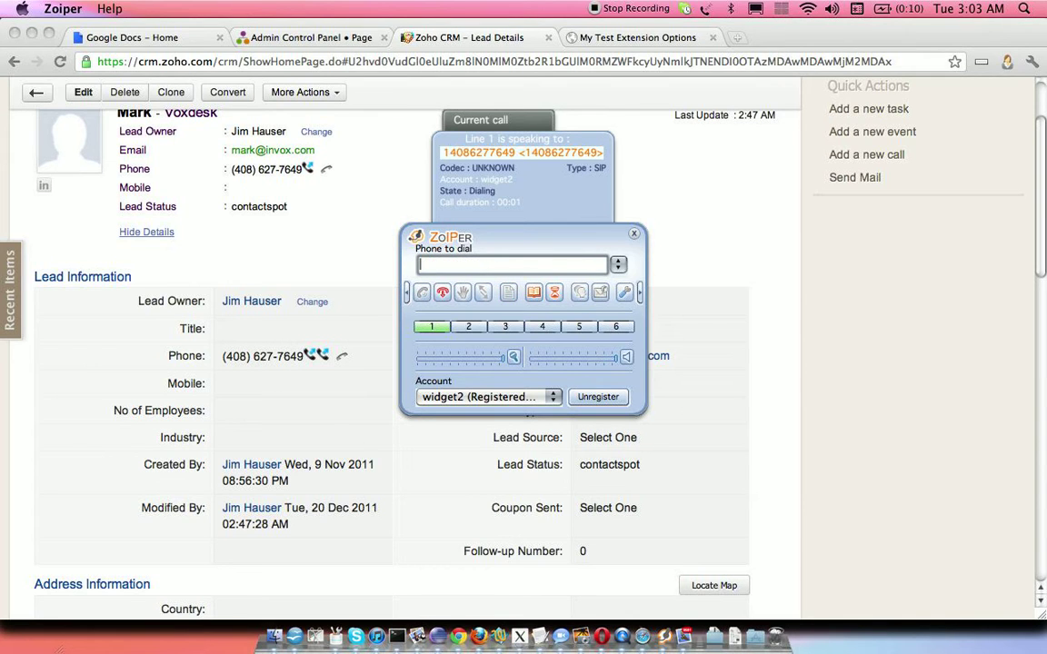
key("XF86AudioRaiseVolume")
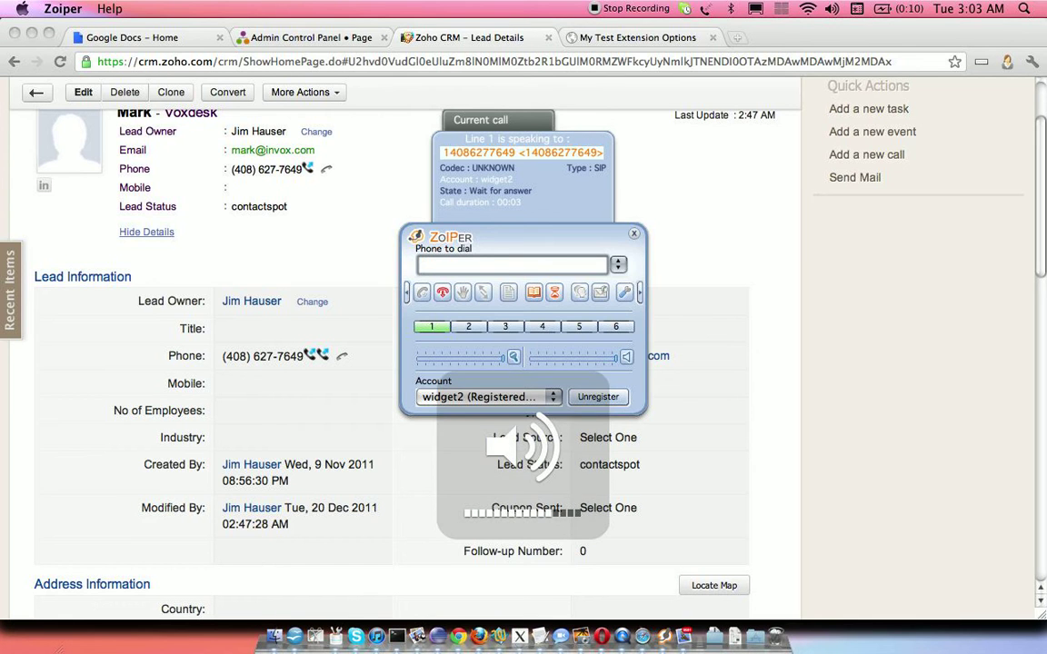
left_click_drag(489, 248, 661, 180)
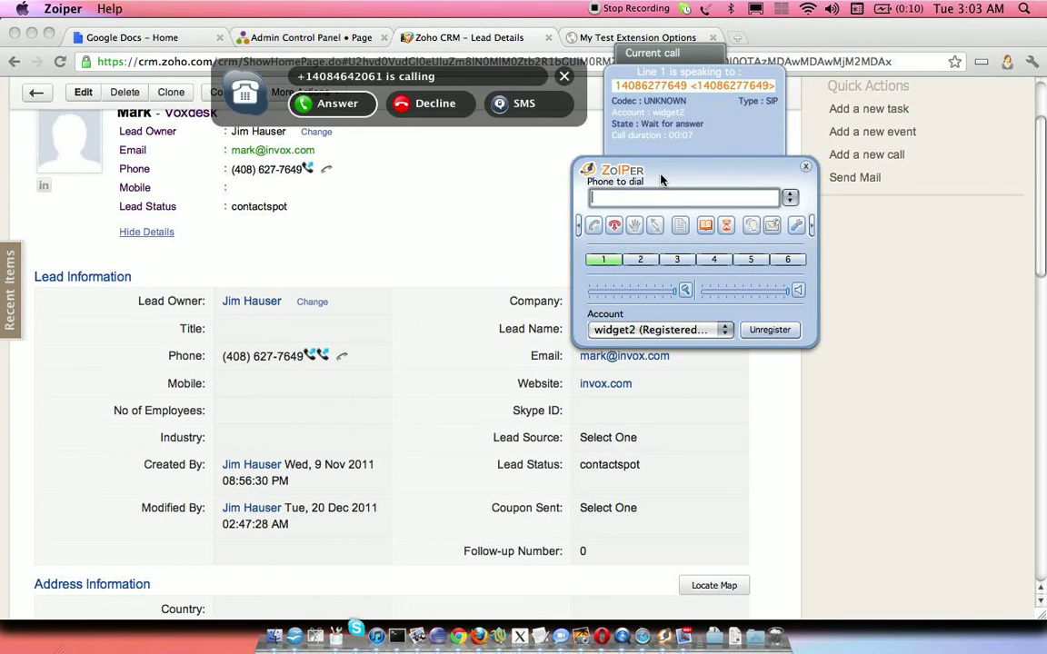
- Answer the test call in Skype, hang up, and return to the browser
left_click(335, 108)
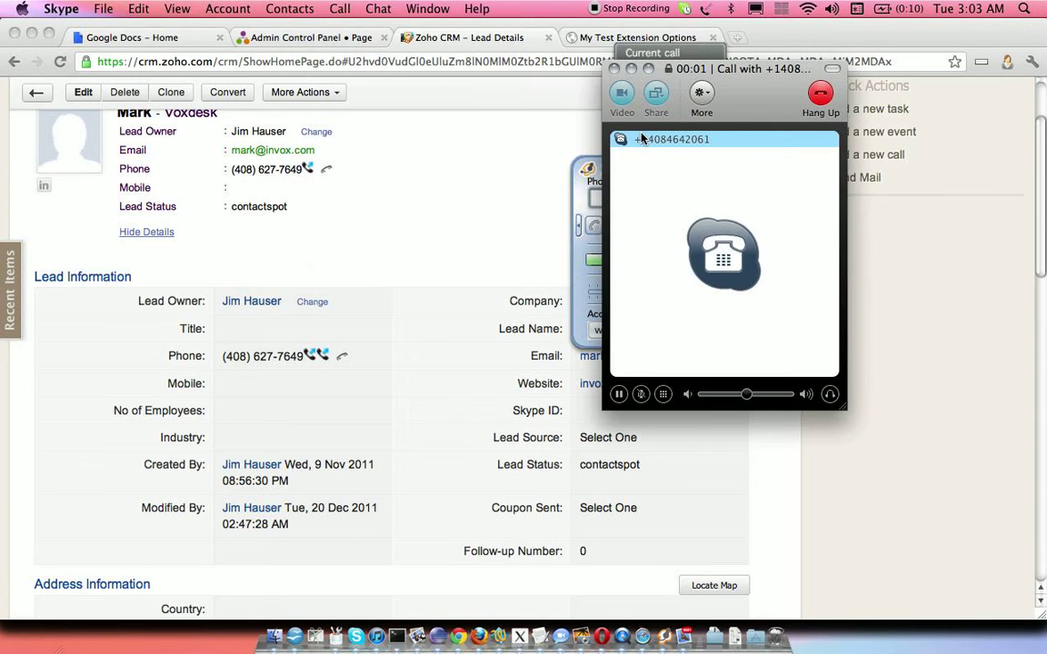
left_click(823, 105)
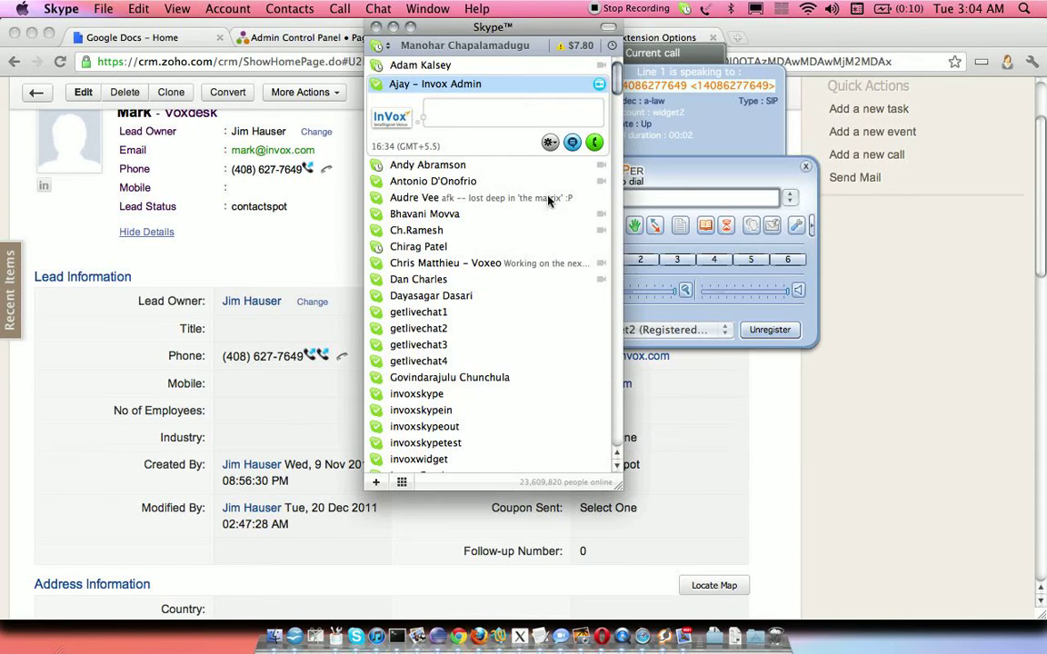
left_click(323, 244)
- Reload the lead page and highlight the new 'Call placed by SIP - 10002-234' note's agent and dialed number
left_click(339, 61)
key("Return")
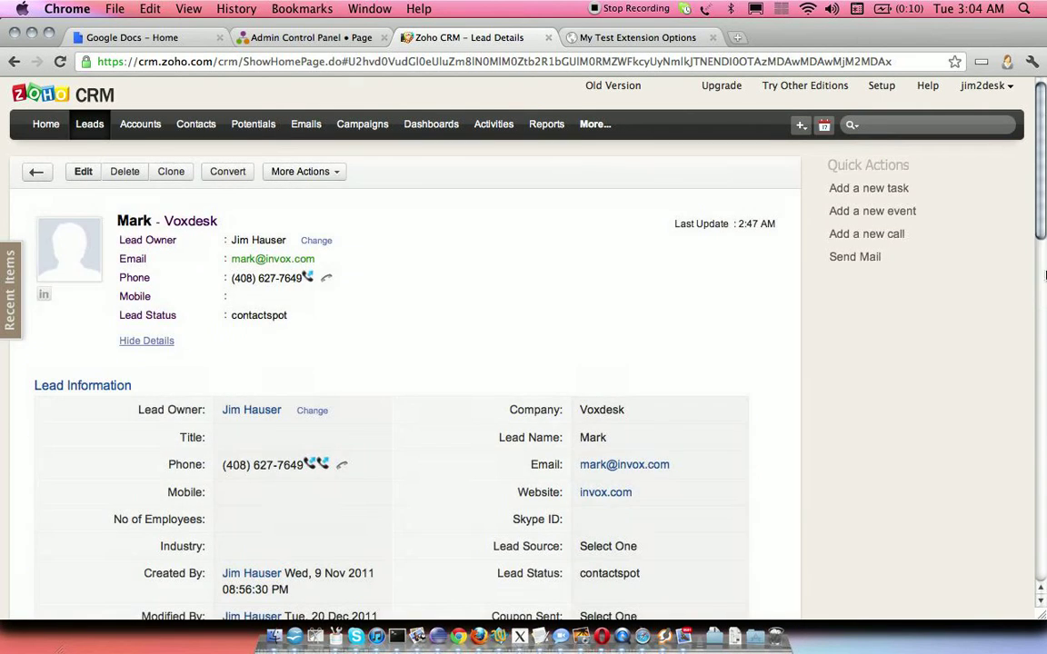
left_click_drag(1043, 118, 1043, 322)
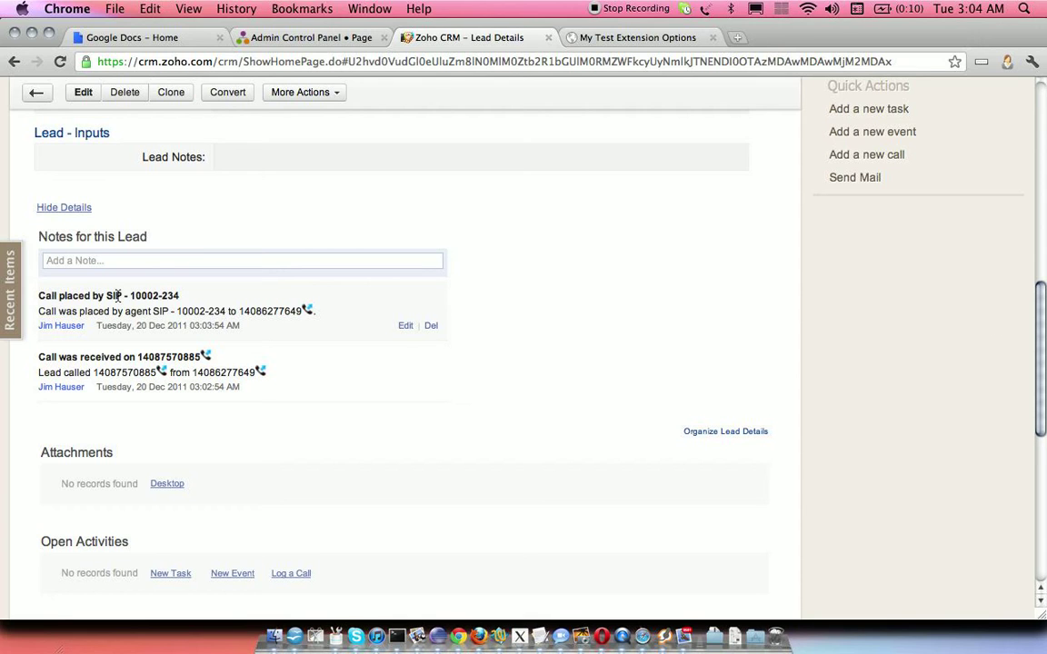
left_click_drag(107, 297, 182, 297)
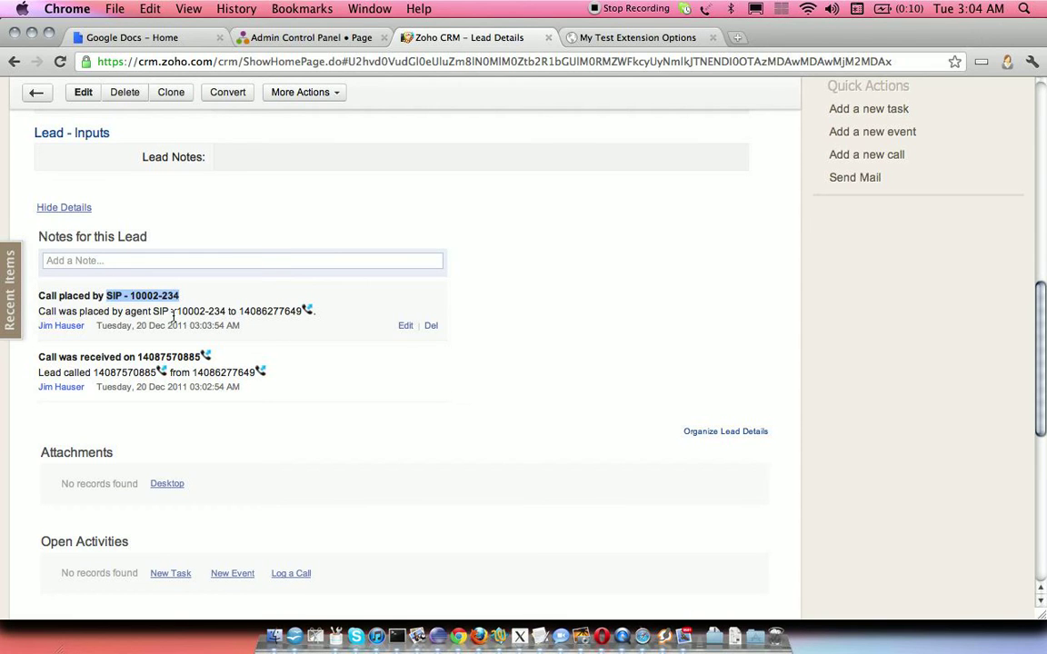
left_click_drag(178, 311, 302, 312)
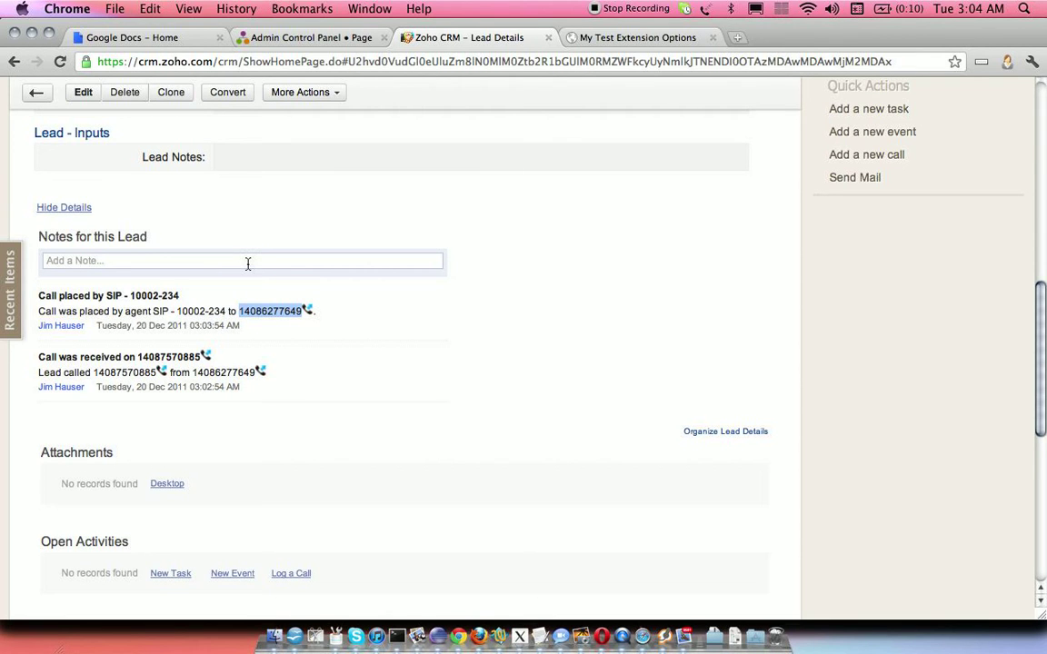
scroll(651, 334, "up", 10)
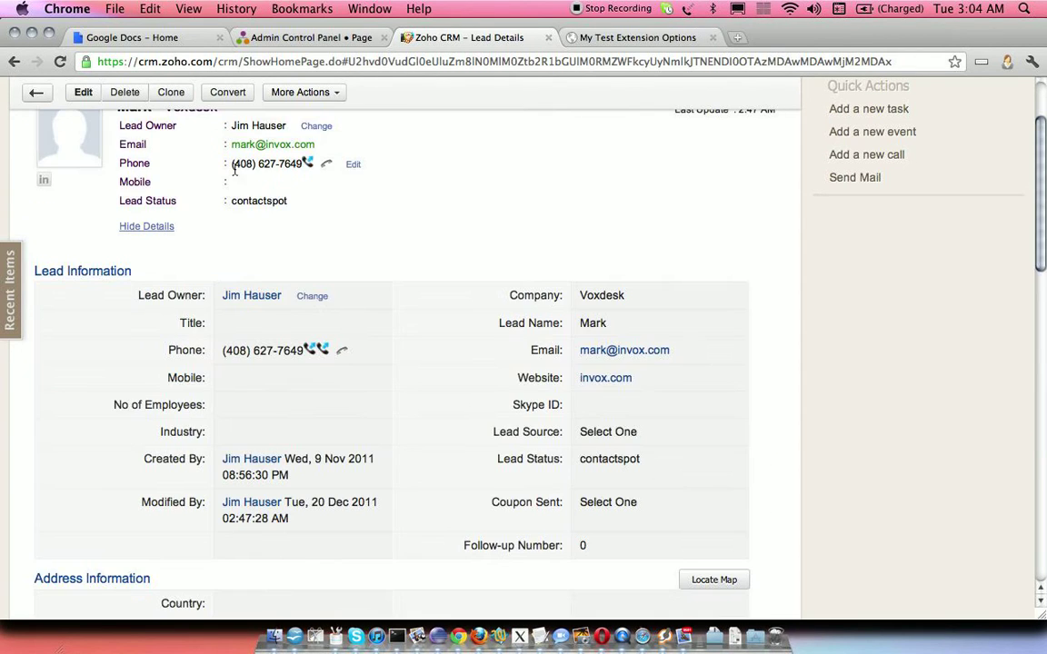
- Scroll through the lead's two call notes, then switch to the VoxDesk admin control panel
left_click_drag(1044, 196, 1043, 334)
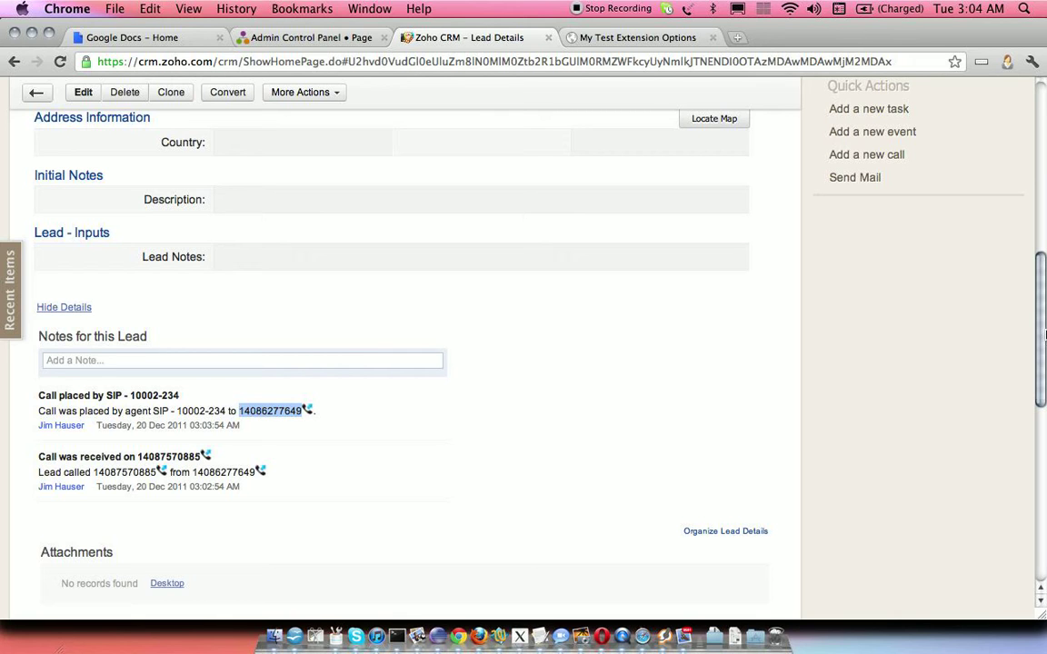
left_click_drag(1044, 334, 1042, 312)
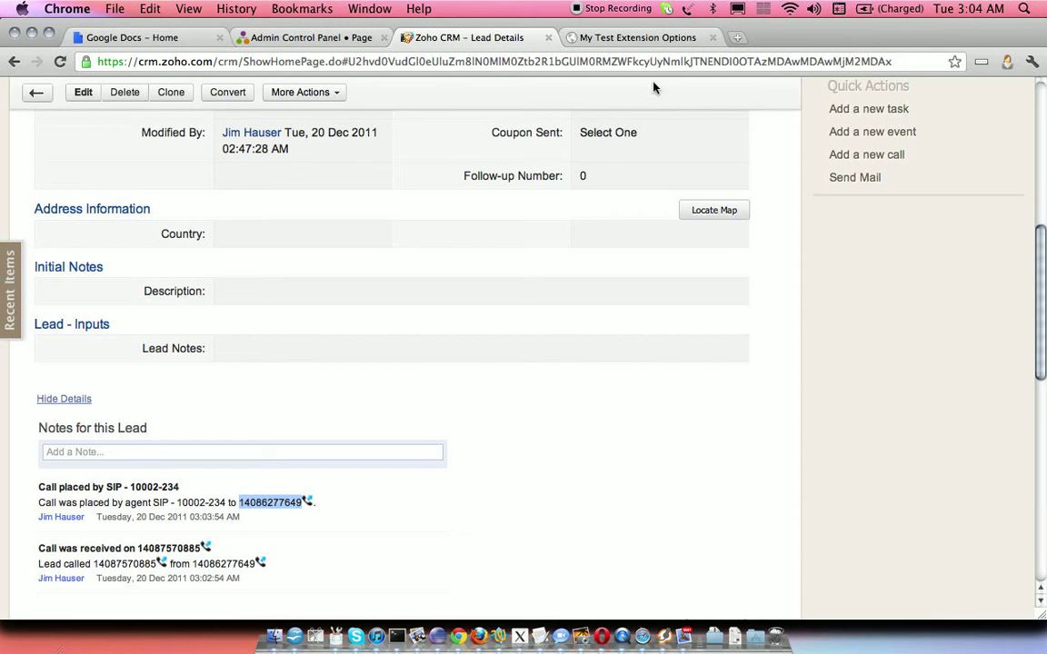
left_click(614, 38)
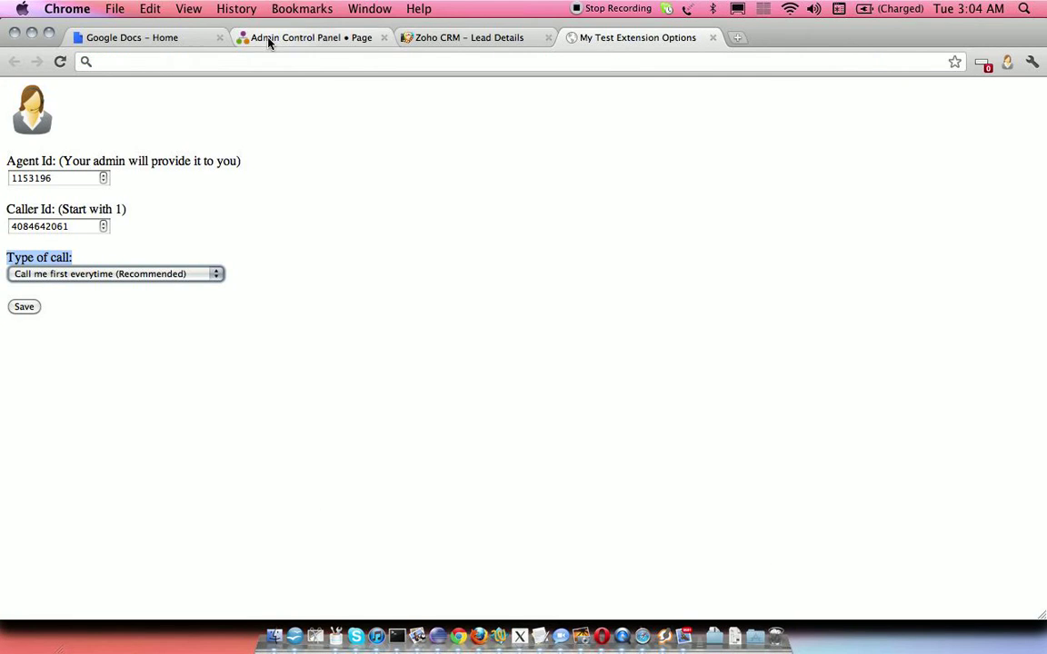
left_click(271, 39)
- Review the inbound and outbound note templates under Advanced > CRM, then return to the lead page
mouse_move(447, 195)
left_click(450, 229)
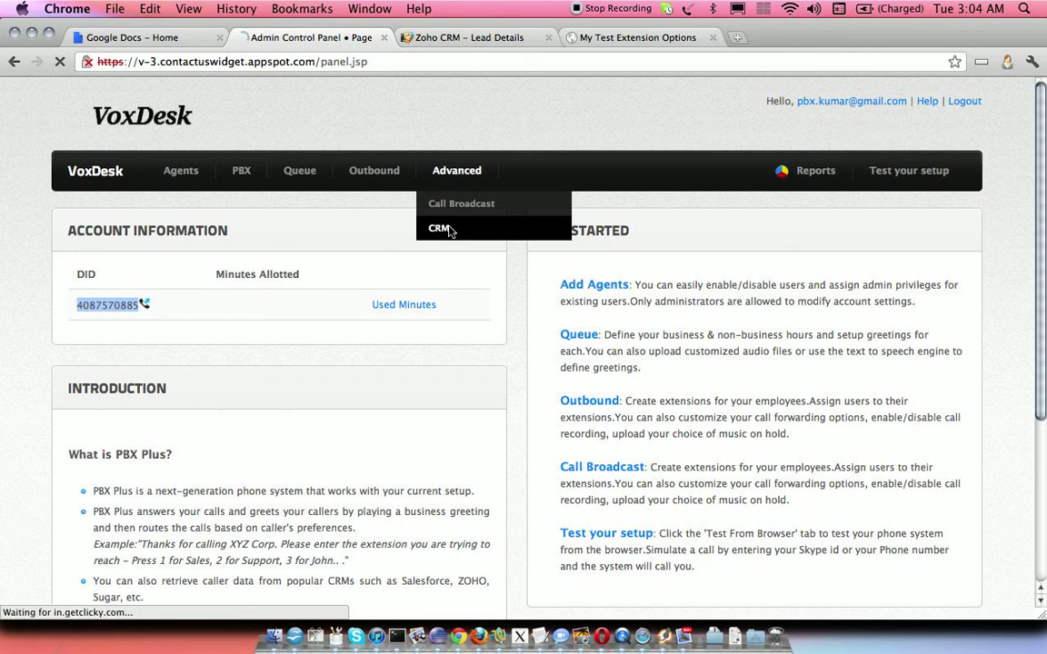
left_click_drag(1043, 155, 1046, 429)
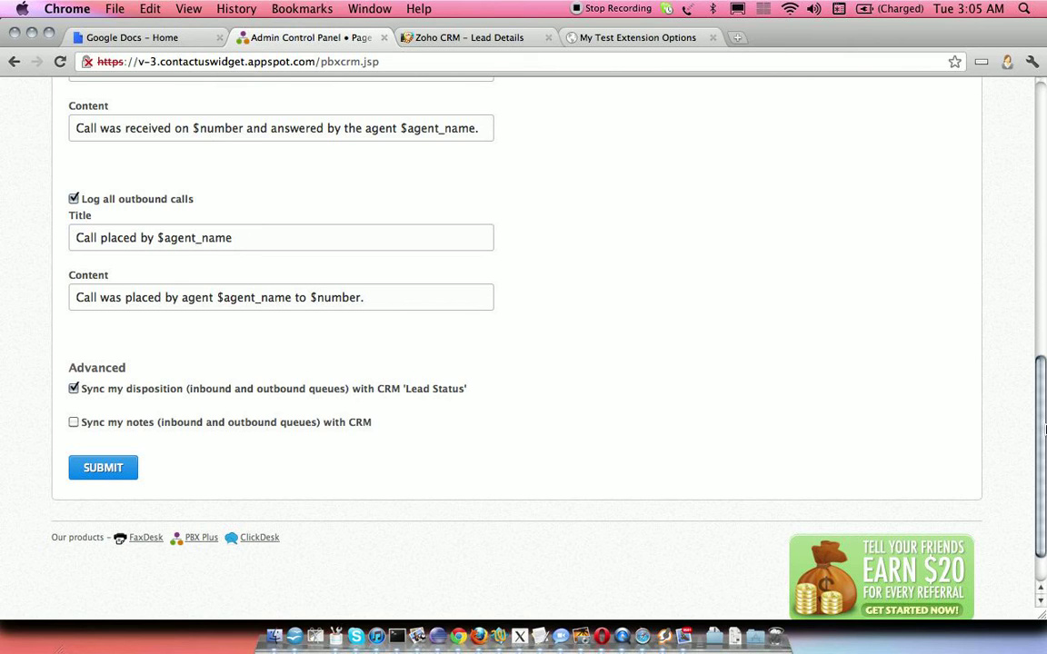
left_click(481, 40)
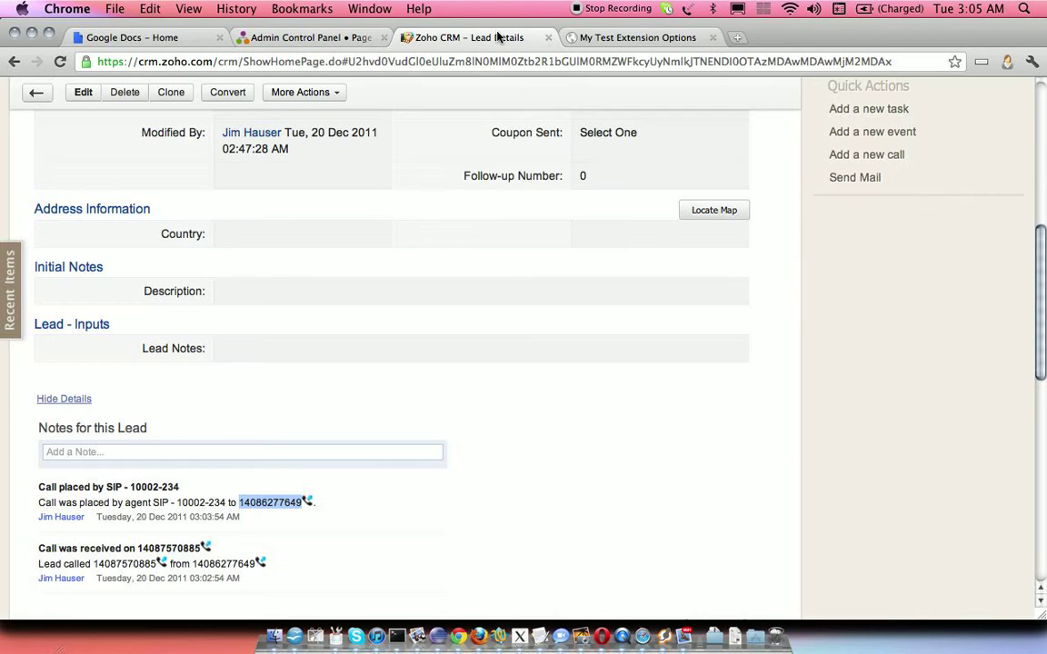
- Change the lead status from contactspot to New without saving, then go to extension options
scroll(1042, 198, "up", 4)
scroll(1042, 198, "up", 3)
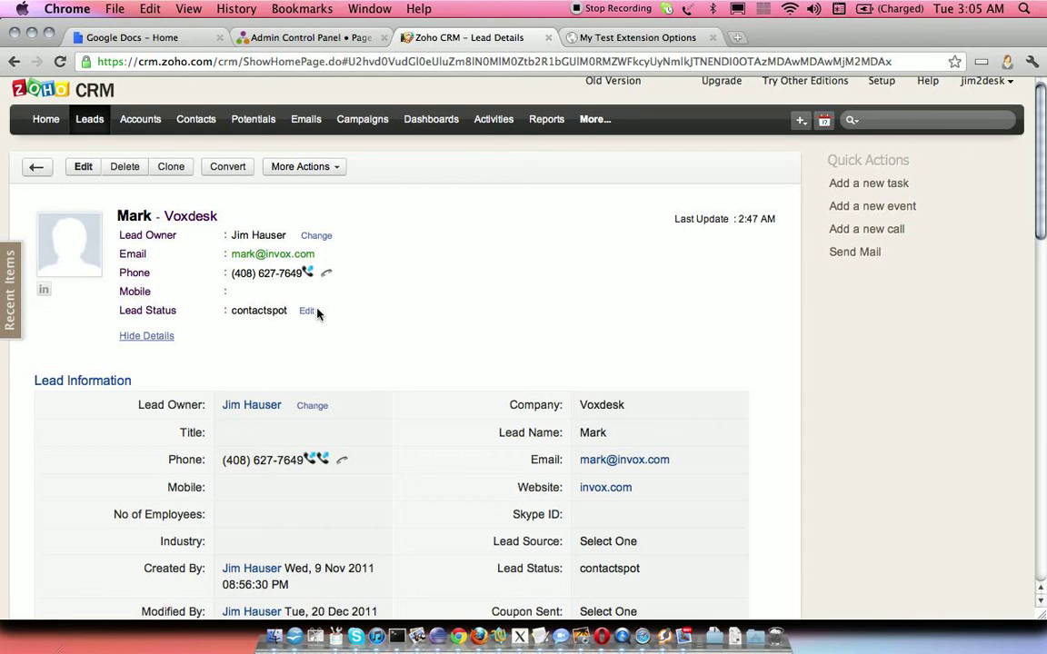
left_click(306, 311)
left_click(306, 311)
scroll(293, 46, "up", 2)
left_click(292, 31)
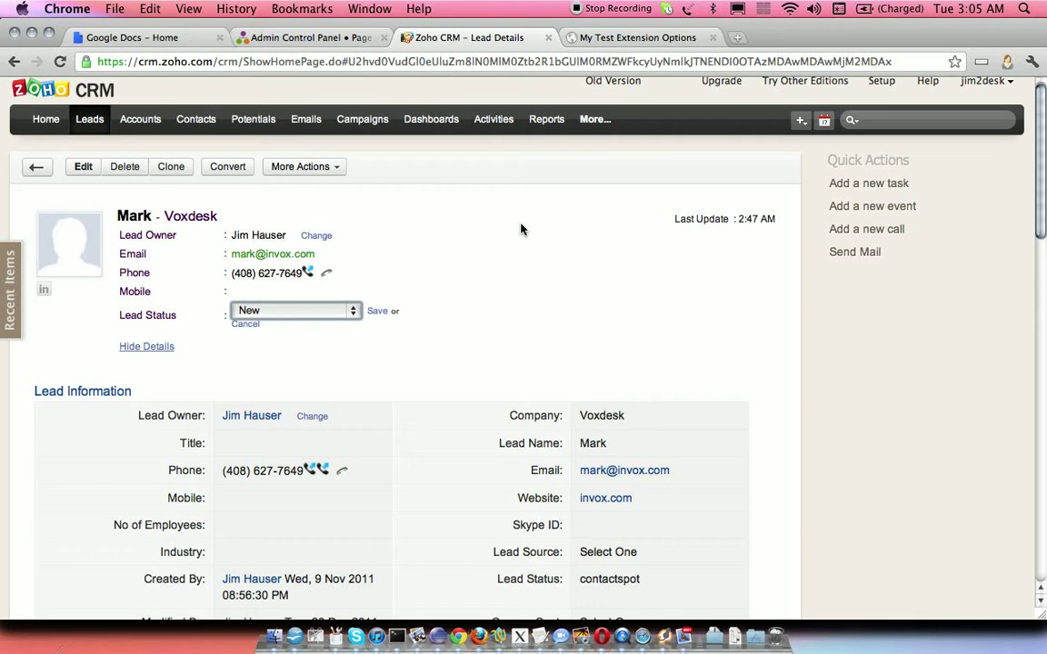
left_click(627, 40)
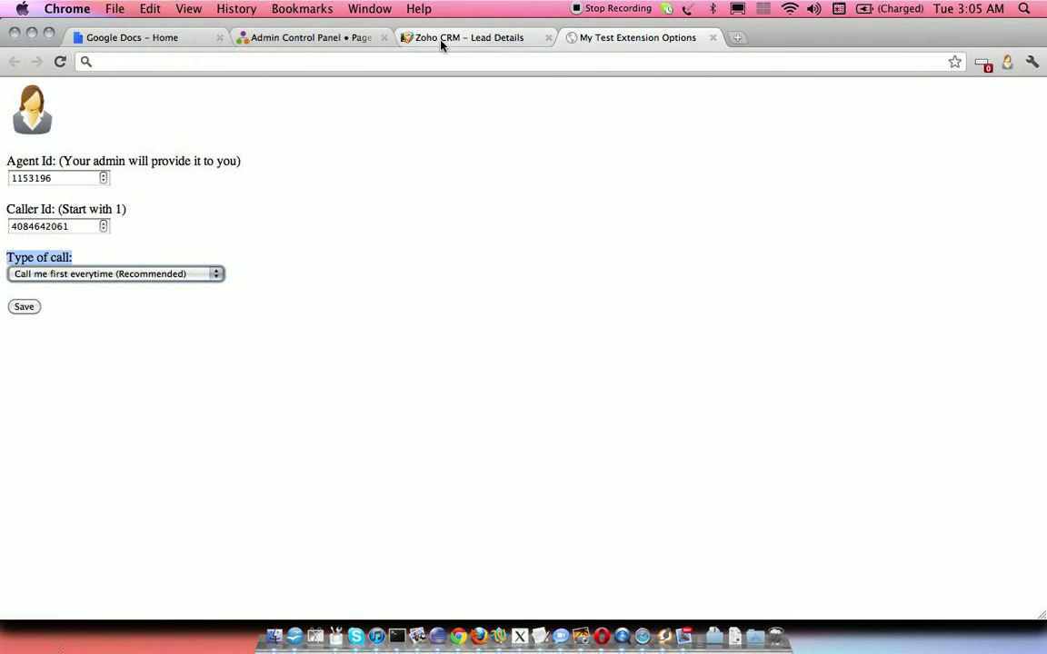